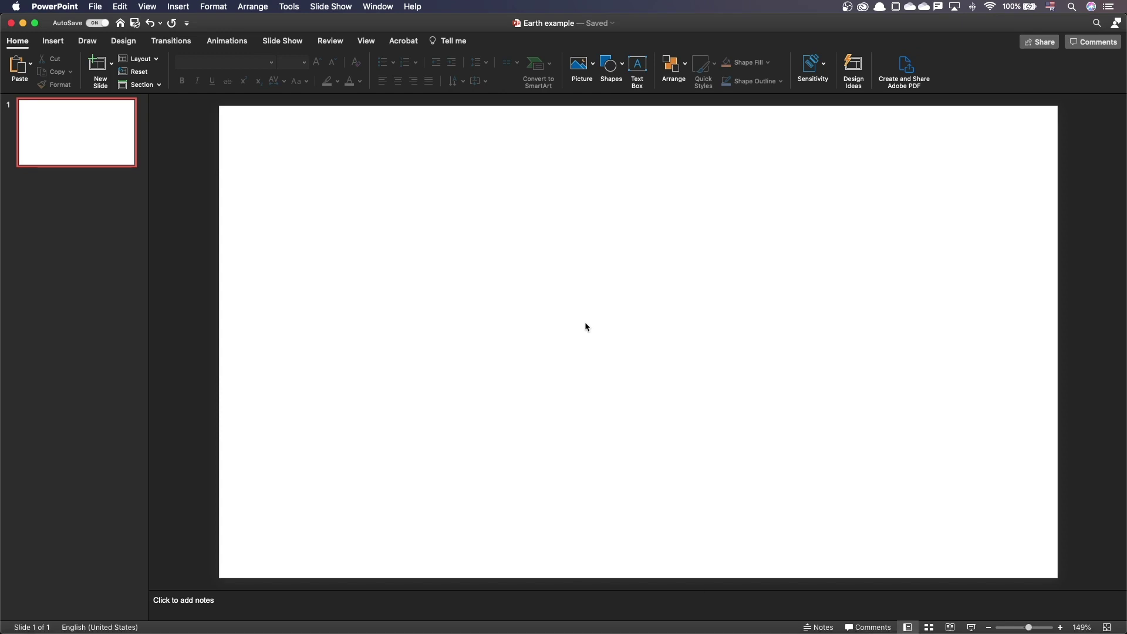
Give slide 1 the Paris fireworks photo as its background picture
right_click(586, 326)
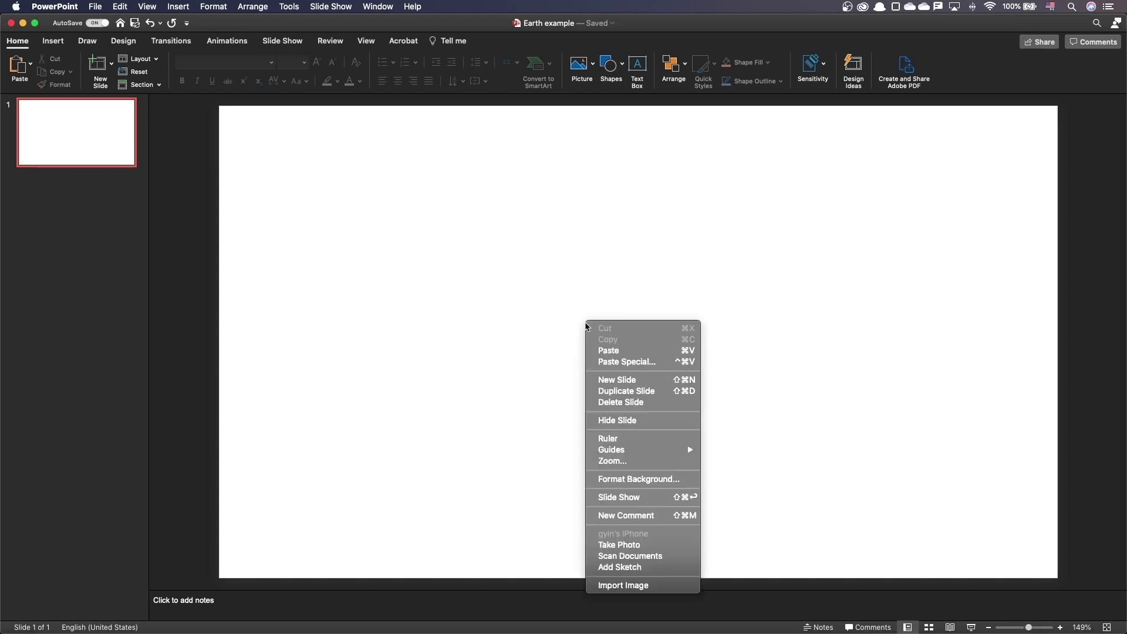
left_click(639, 480)
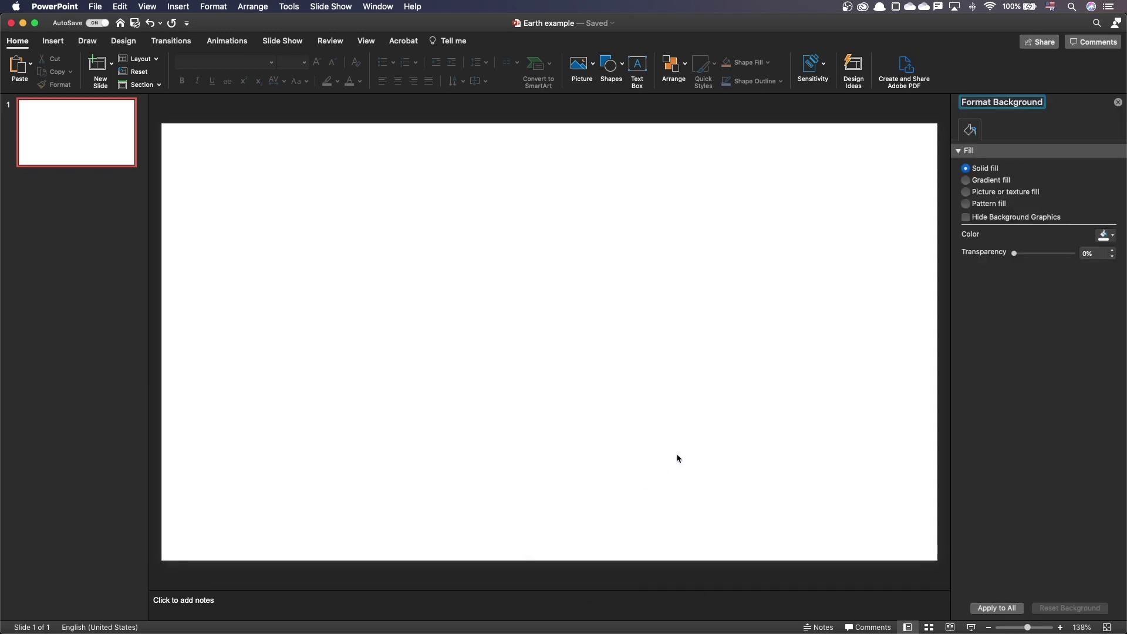
left_click(969, 198)
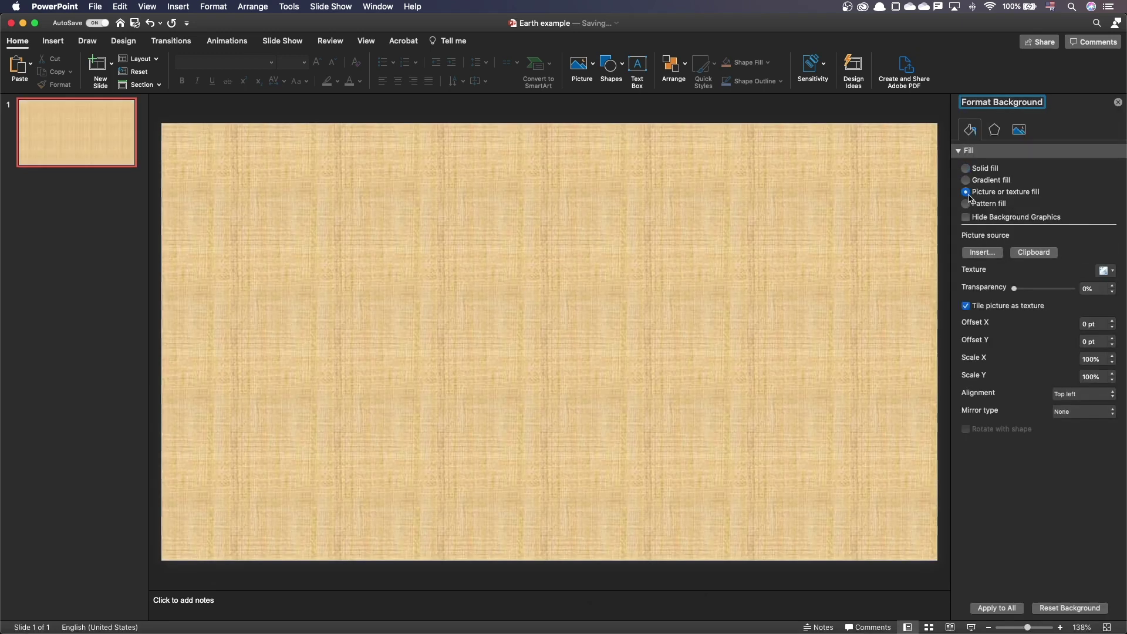
left_click(982, 255)
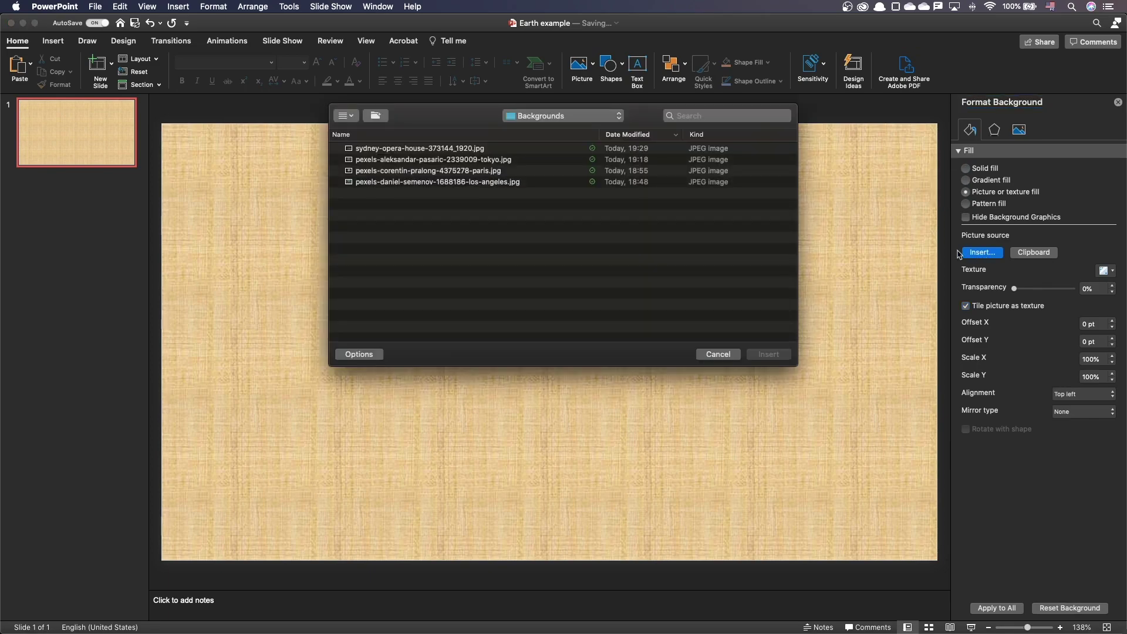
double_click(542, 173)
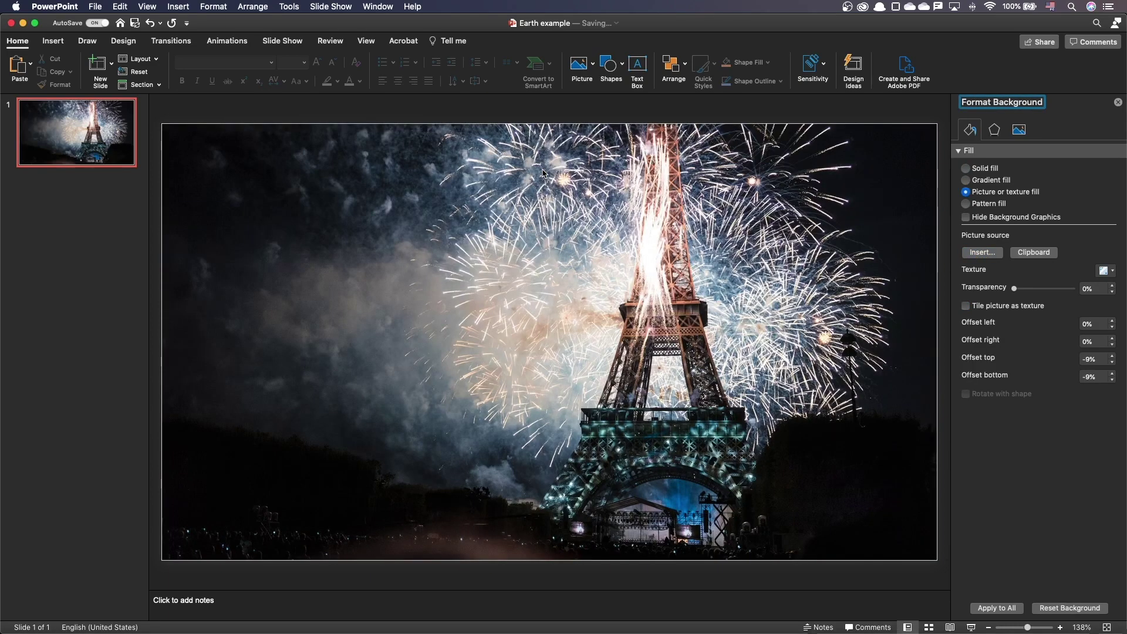
Add slide 2 with the Los Angeles photo as its background
left_click(103, 169)
key("Return")
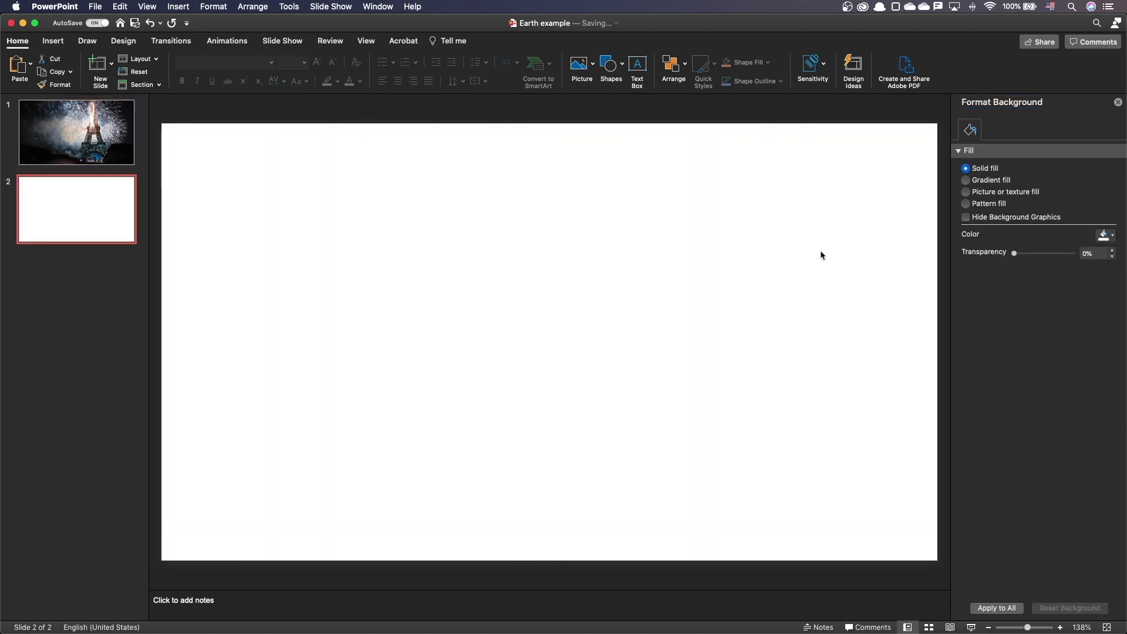
left_click(1027, 191)
left_click(983, 252)
double_click(503, 182)
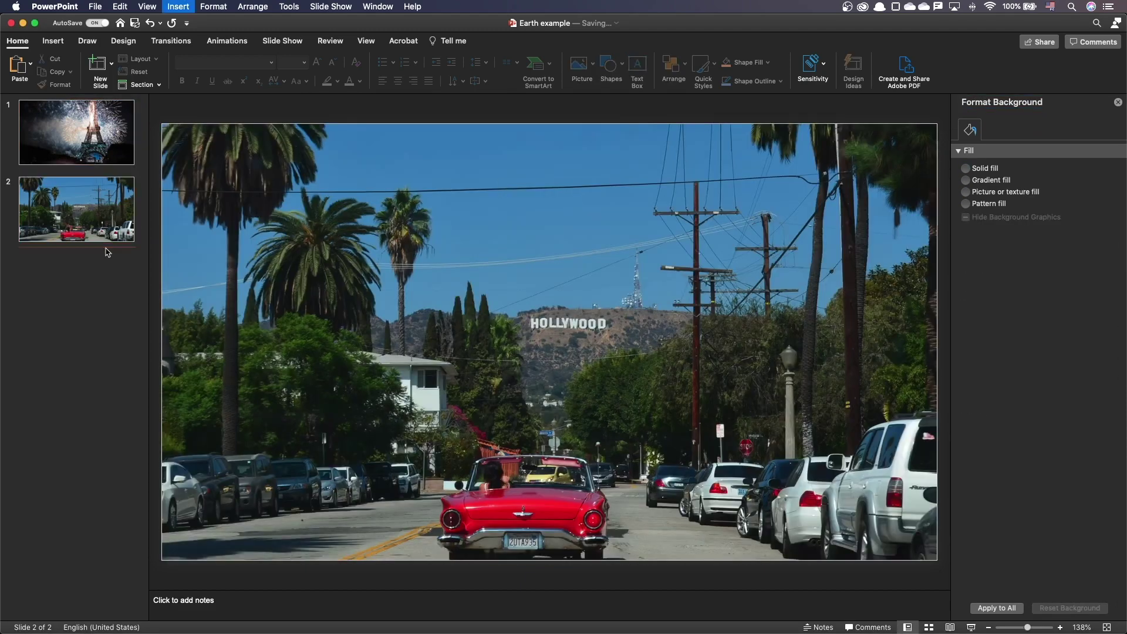
Add slides 3 and 4 with Sydney Opera House and city-street photo backgrounds
left_click(103, 255)
key("Return")
left_click(966, 191)
left_click(983, 253)
double_click(449, 149)
left_click(83, 332)
key("Return")
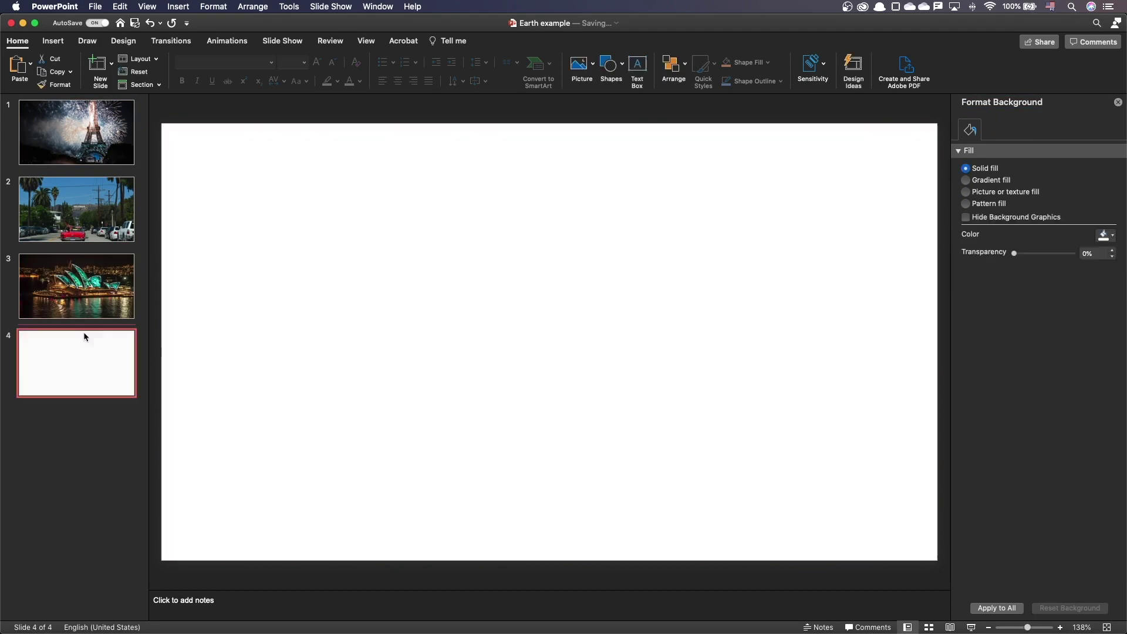
left_click(966, 190)
left_click(980, 252)
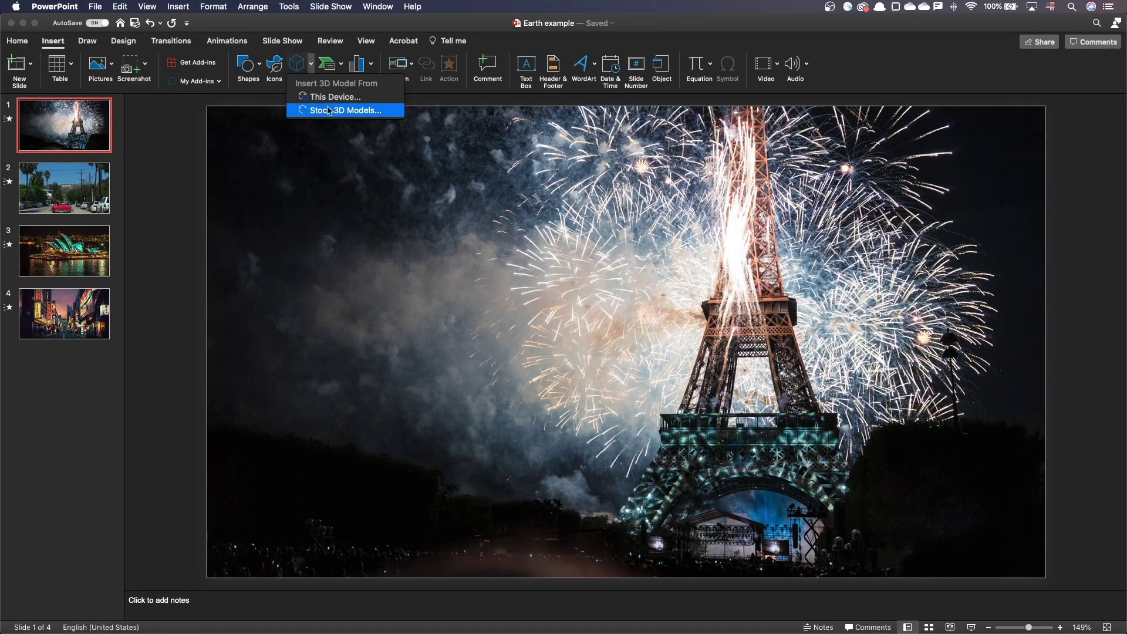
Insert the stock Earth 3D model, enlarge it and move it left
left_click(346, 111)
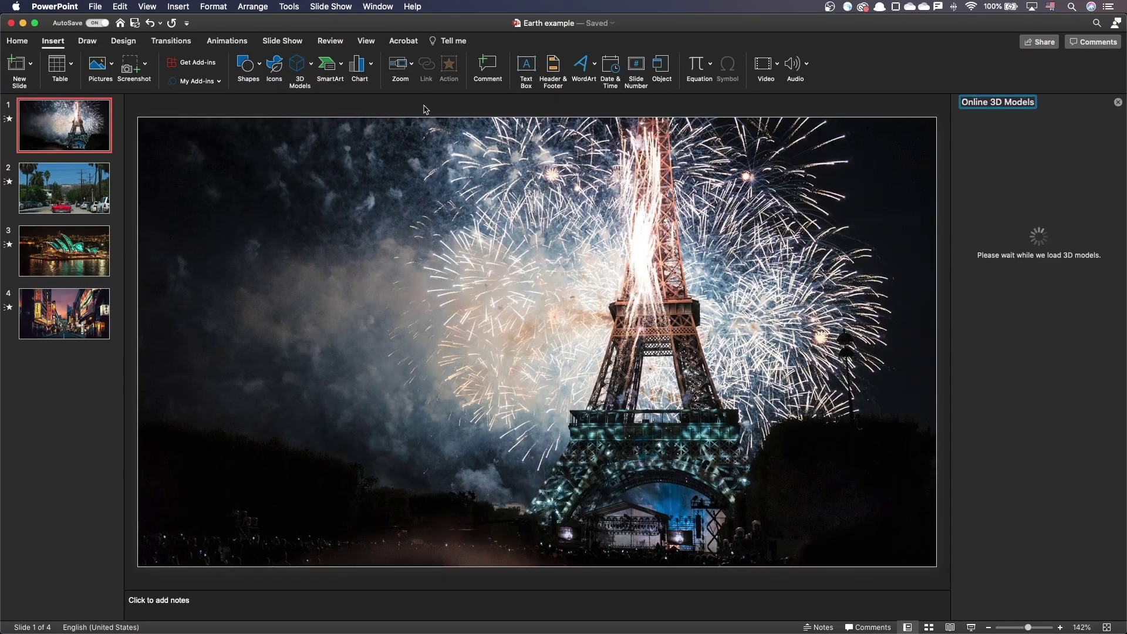
type("earth")
left_click(1080, 174)
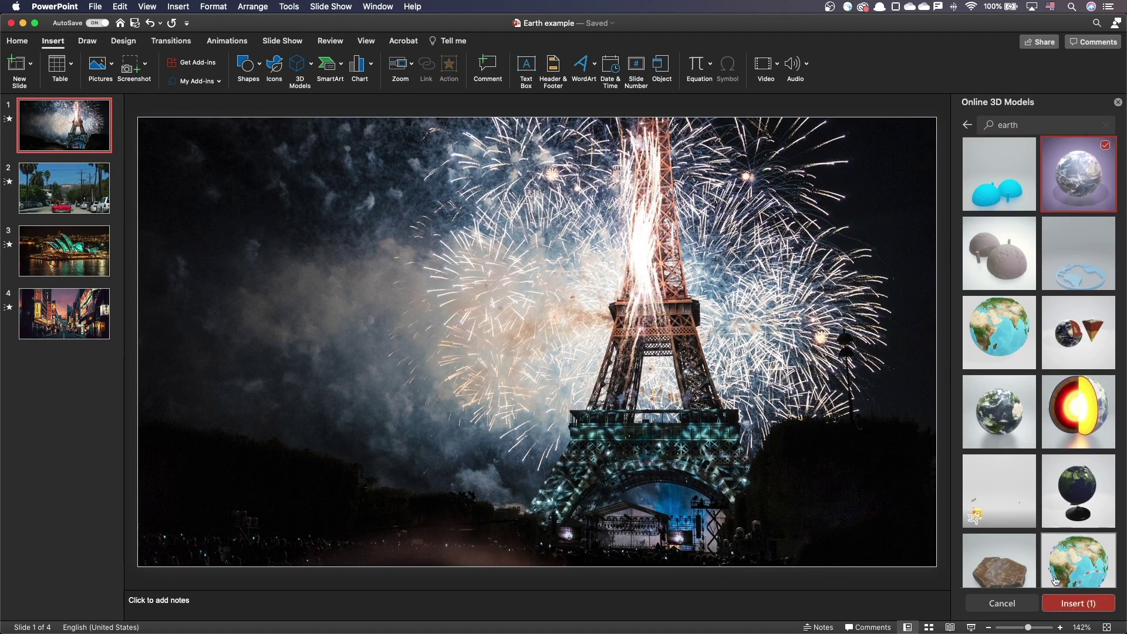
left_click(1079, 603)
left_click_drag(438, 238, 251, 280)
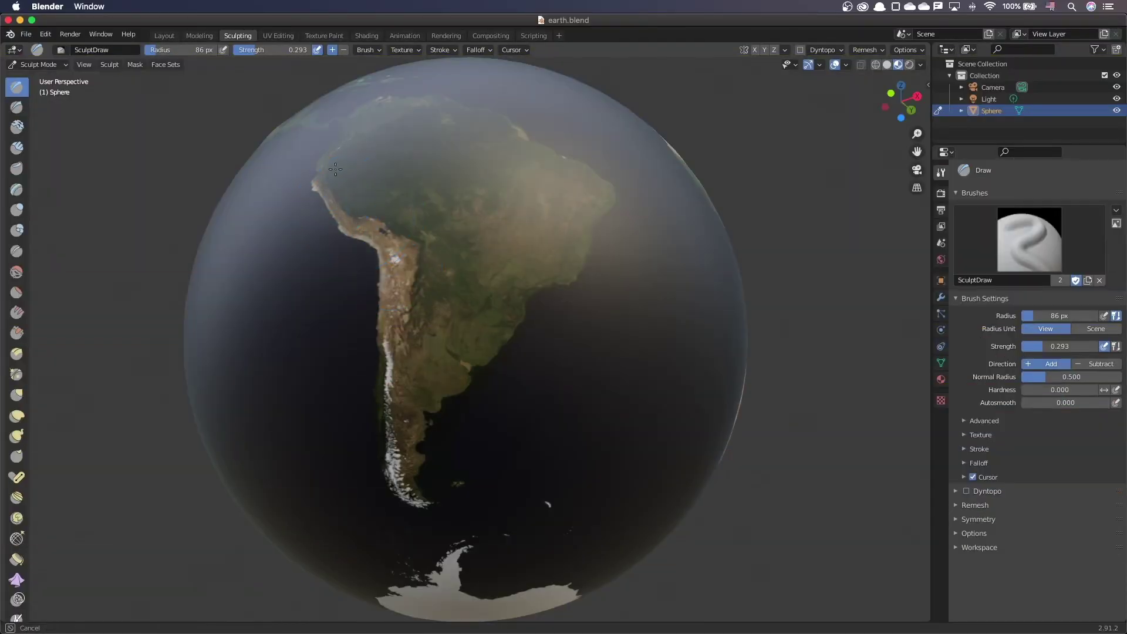
Sculpt a stroke along the Andes on the earth.blend globe
left_click_drag(361, 215, 390, 448)
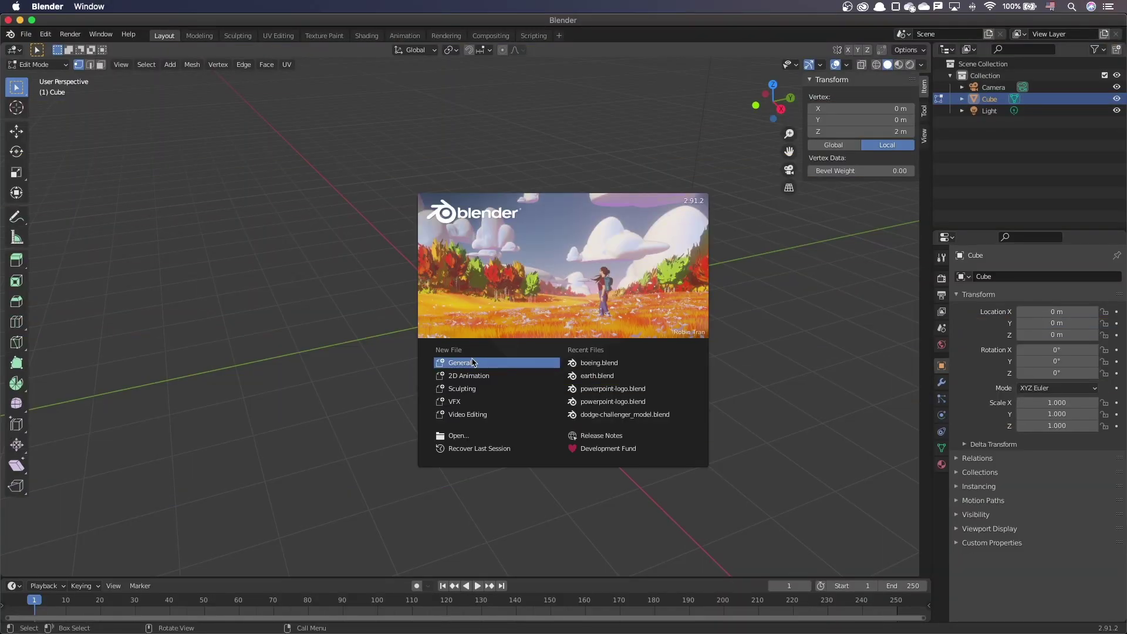
Close the splash screen and delete the default cube in Object Mode
left_click(471, 361)
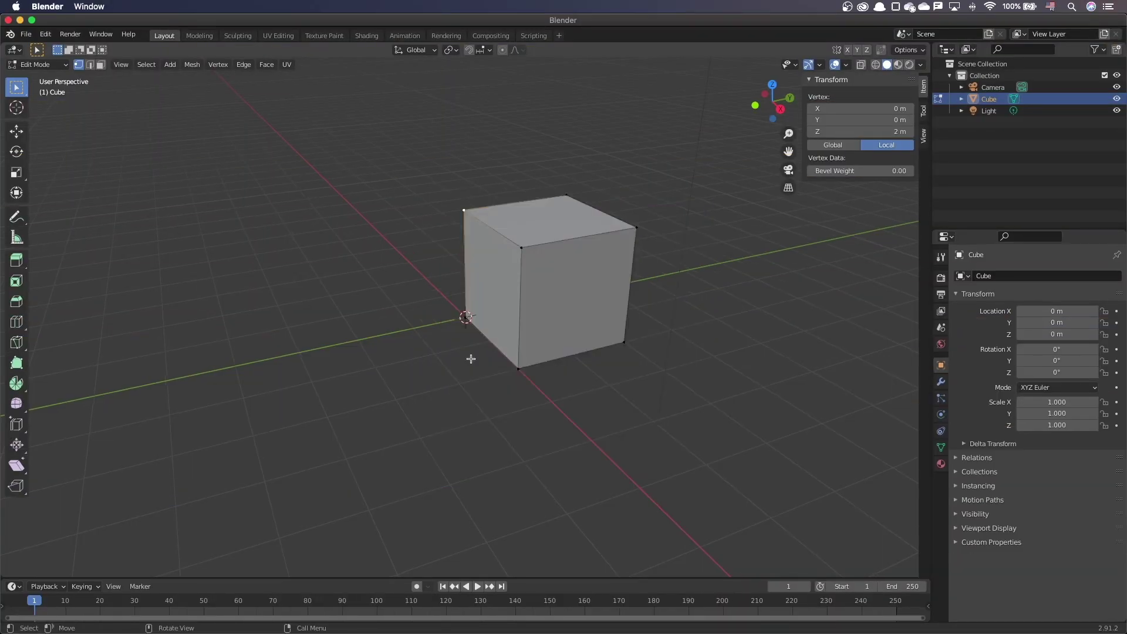
left_click(62, 106)
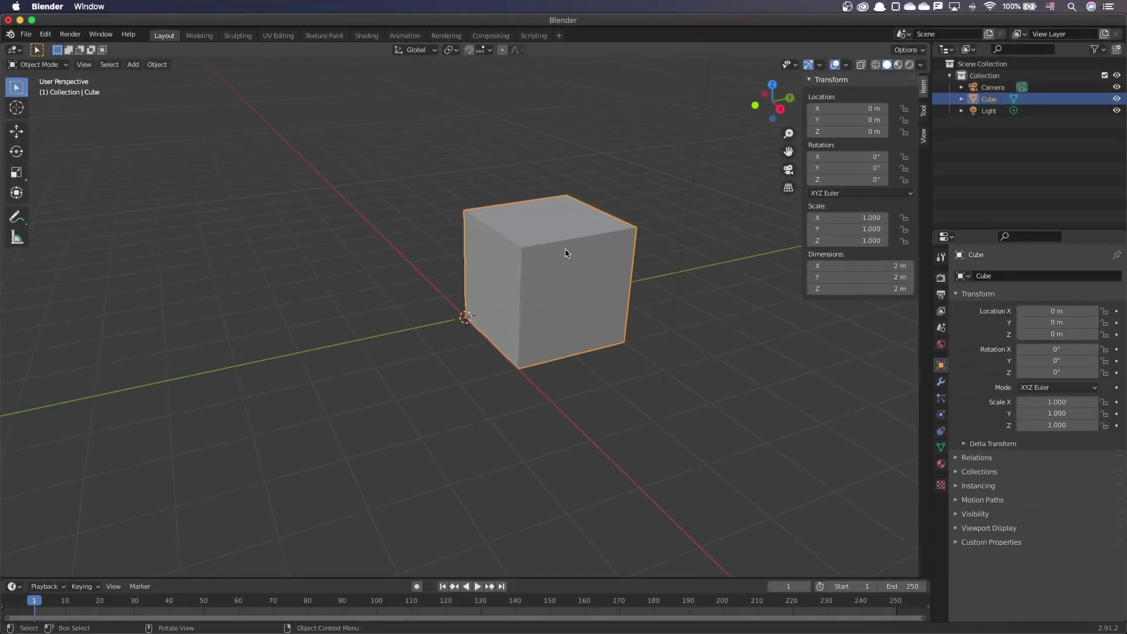
key("x")
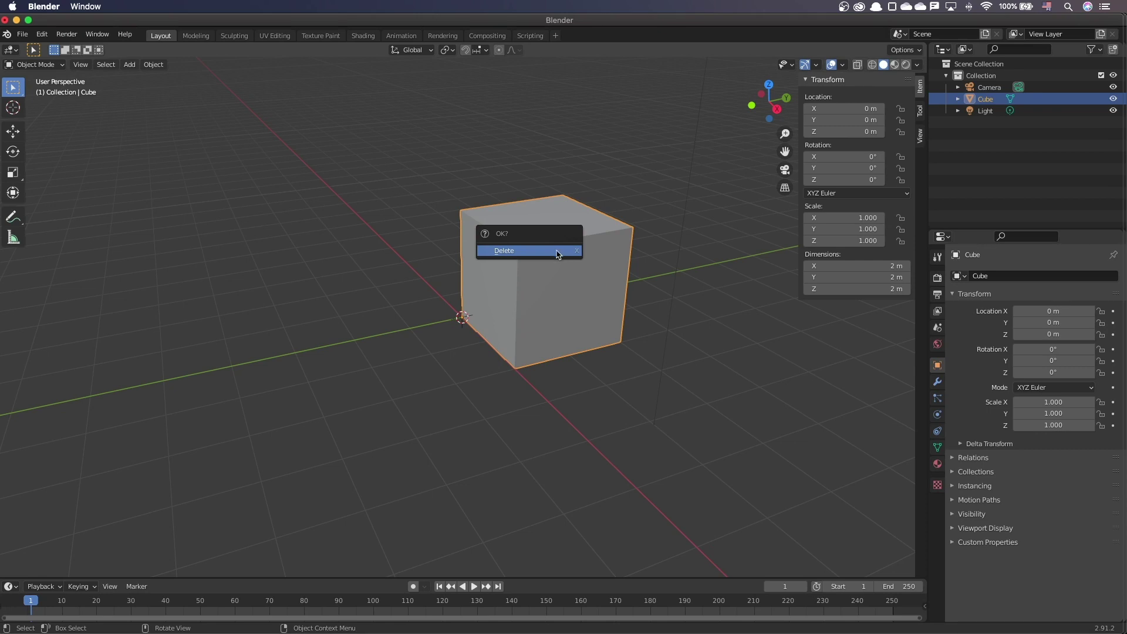
left_click(558, 254)
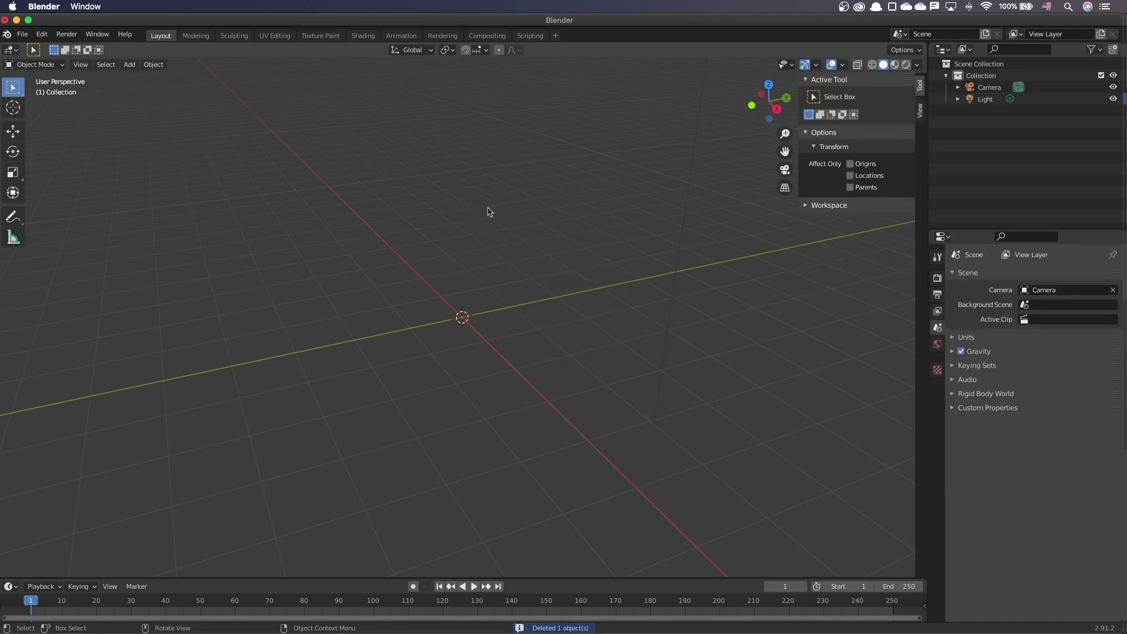
Add a UV sphere with 64 segments and 64 rings
left_click(130, 66)
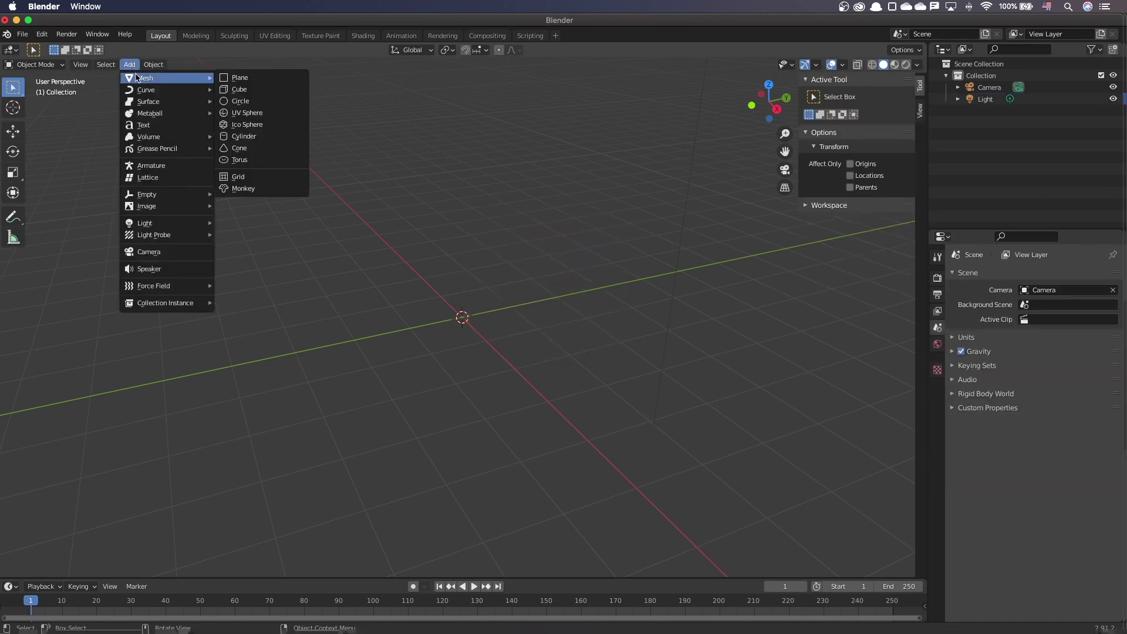
mouse_move(167, 78)
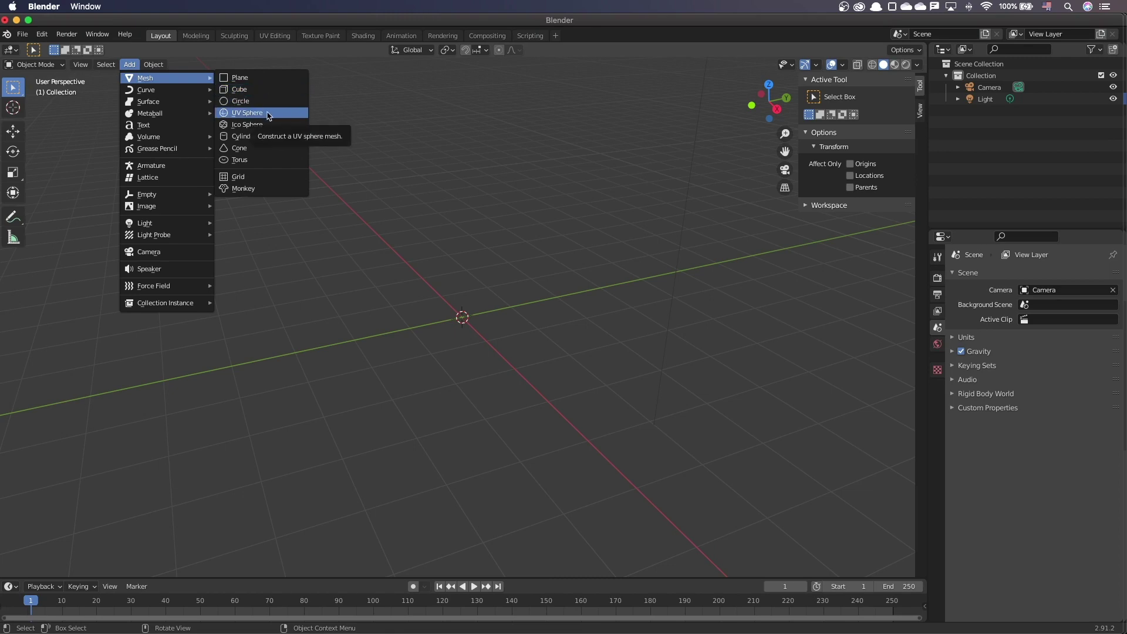
left_click(268, 114)
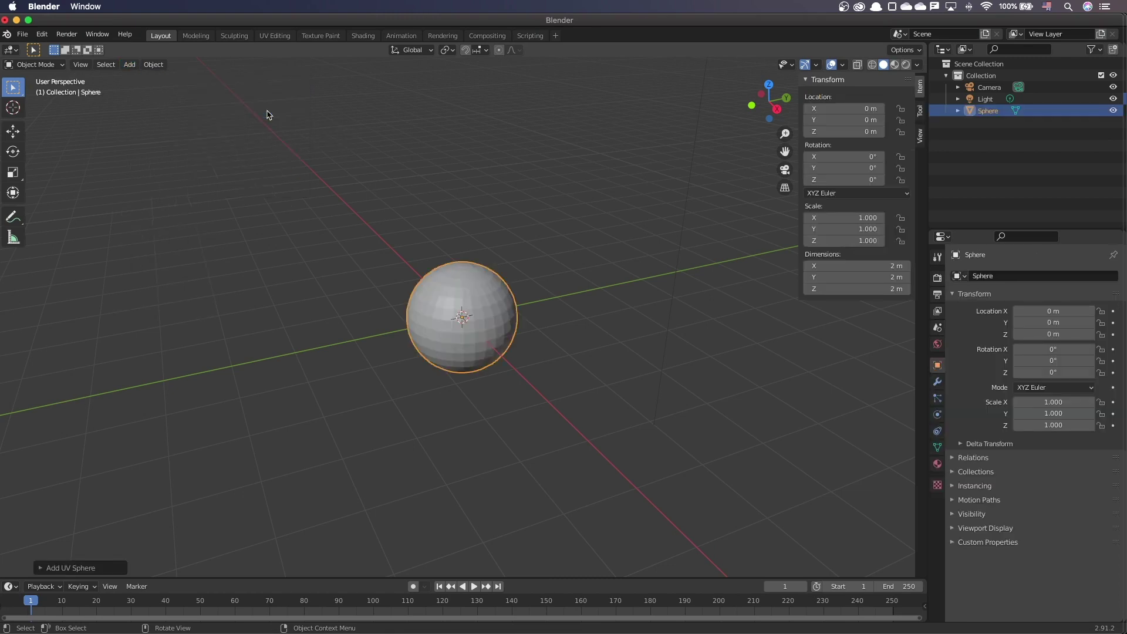
left_click(88, 572)
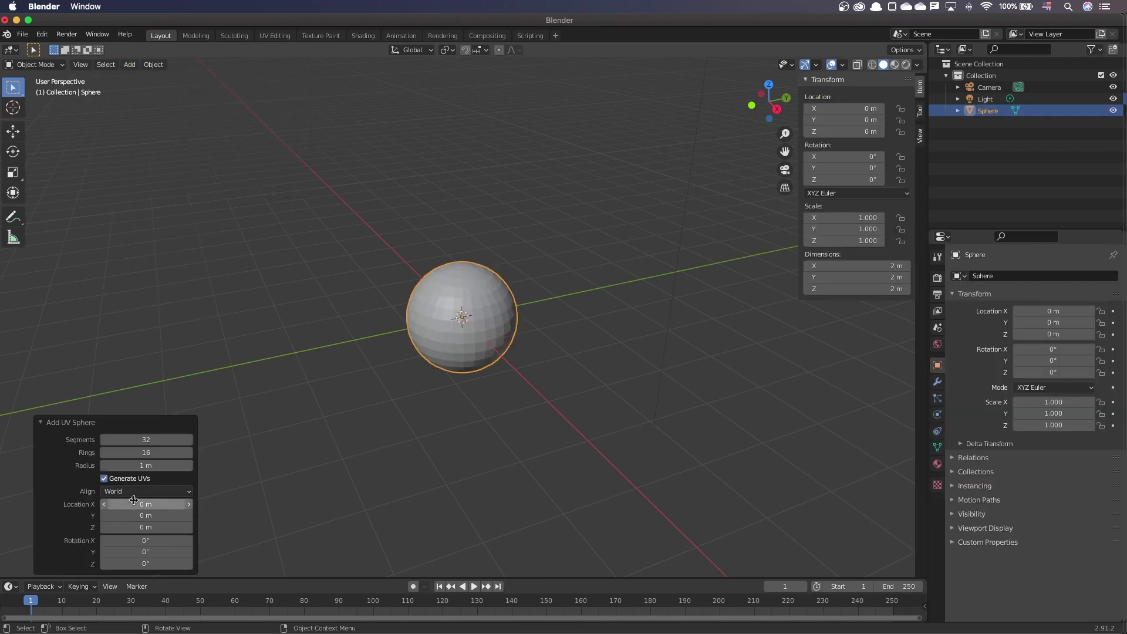
left_click(158, 440)
type("64")
key("Return")
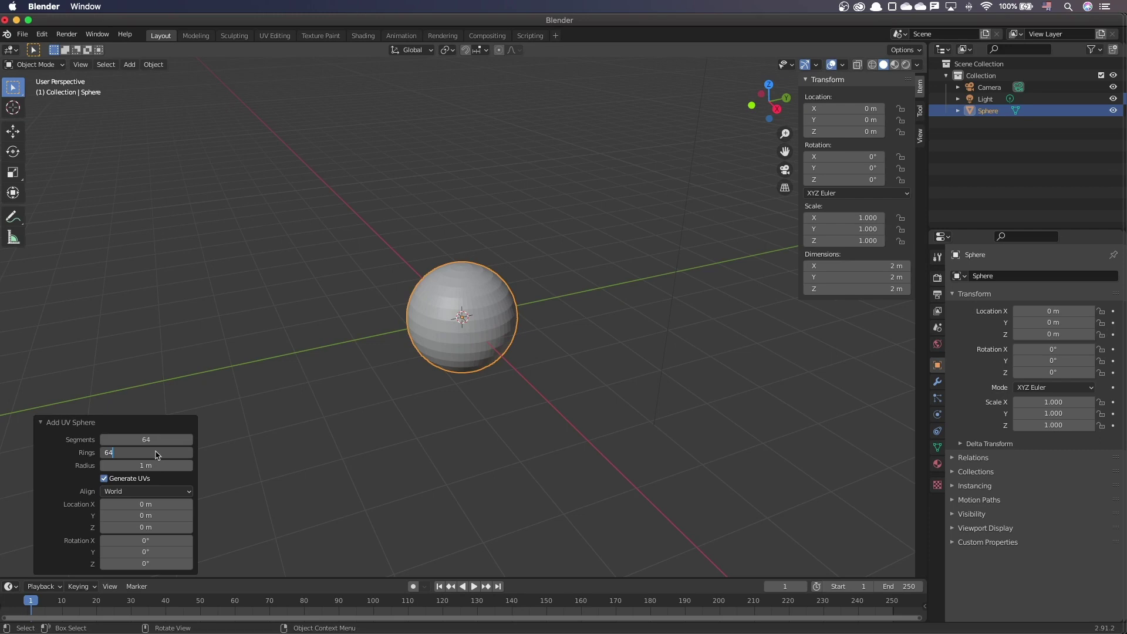
key("Return")
Apply Shade Smooth to the UV sphere
left_click(418, 410)
scroll(479, 381, "up", 4)
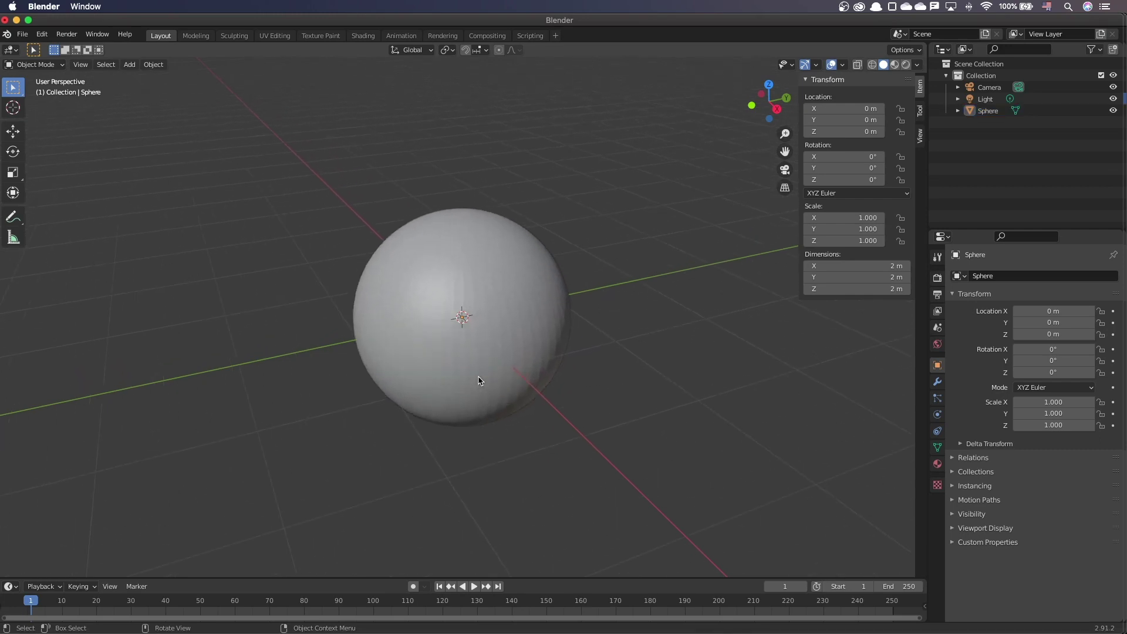
scroll(478, 381, "up", 3)
left_click(459, 371)
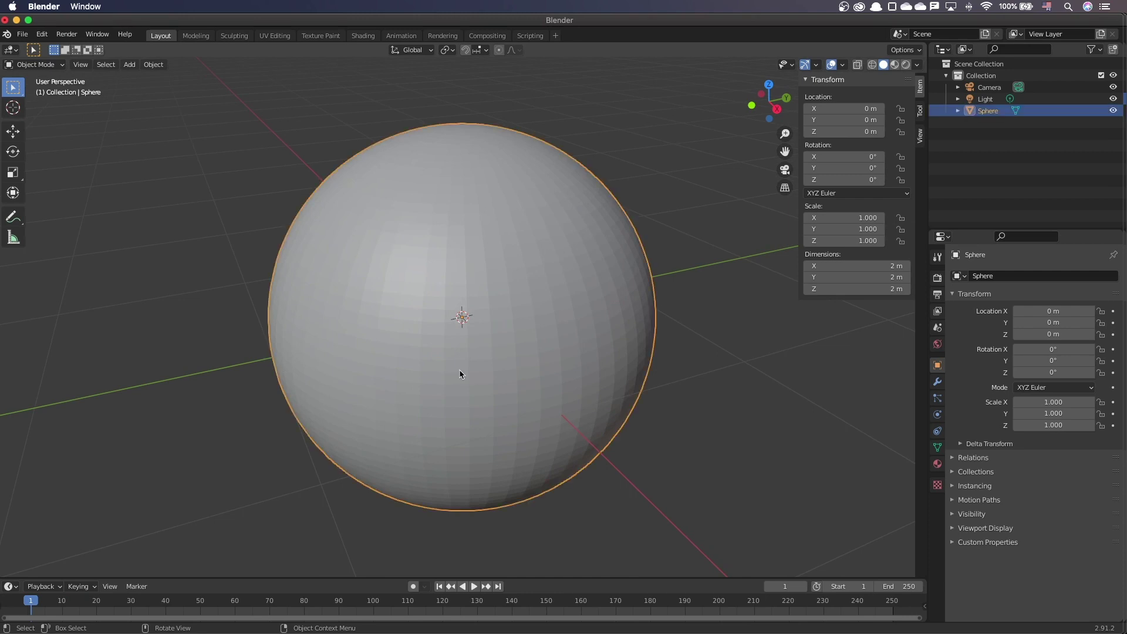
right_click(459, 371)
left_click(459, 375)
left_click(266, 36)
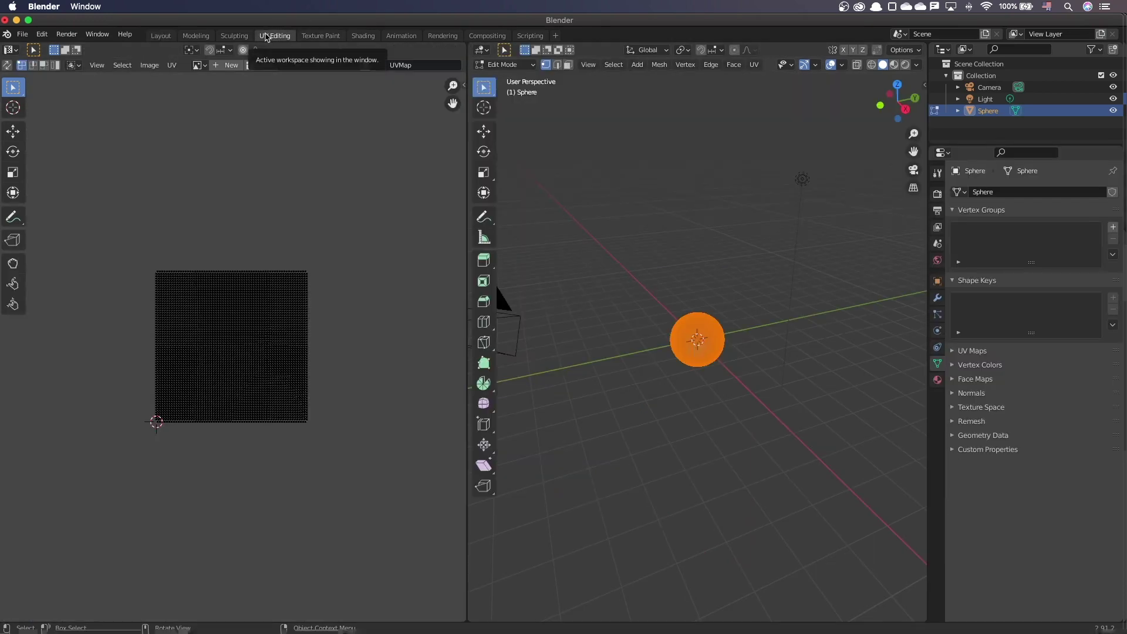
scroll(246, 384, "up", 2)
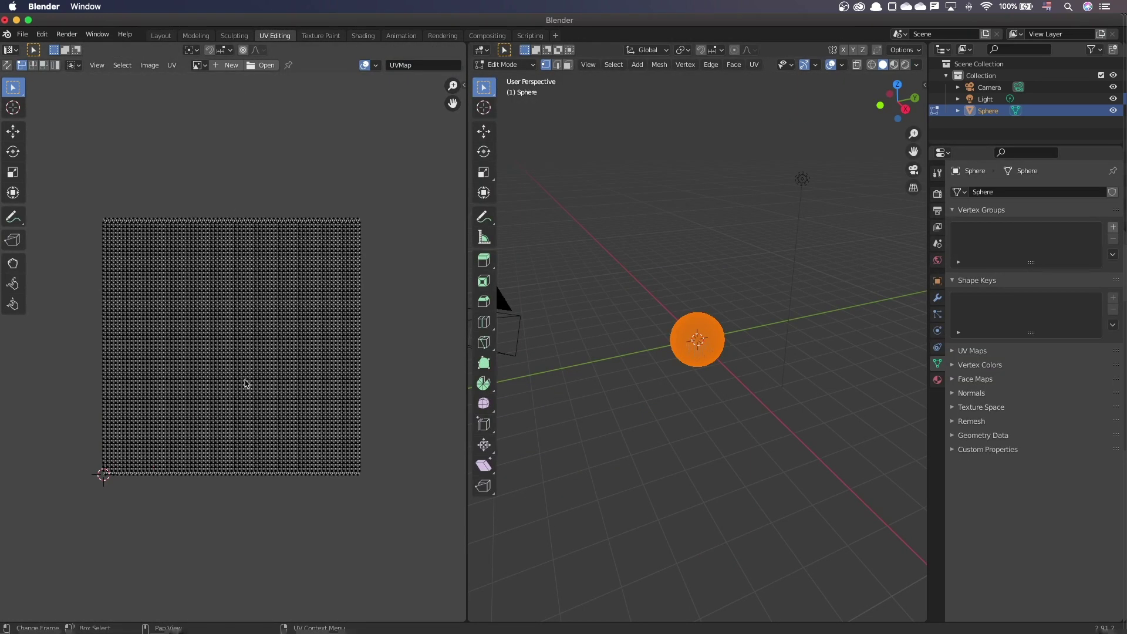
scroll(246, 383, "up", 2)
scroll(245, 383, "up", 1)
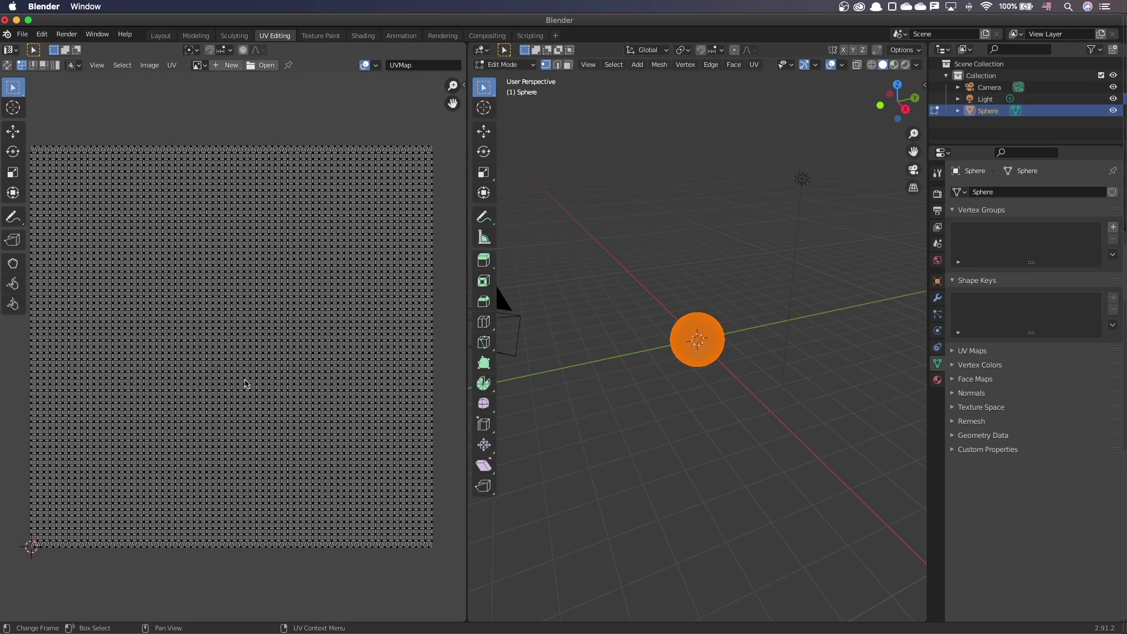
Export the sphere's UV layout at 2048 × 2048 as earth-uv.png
left_click(172, 66)
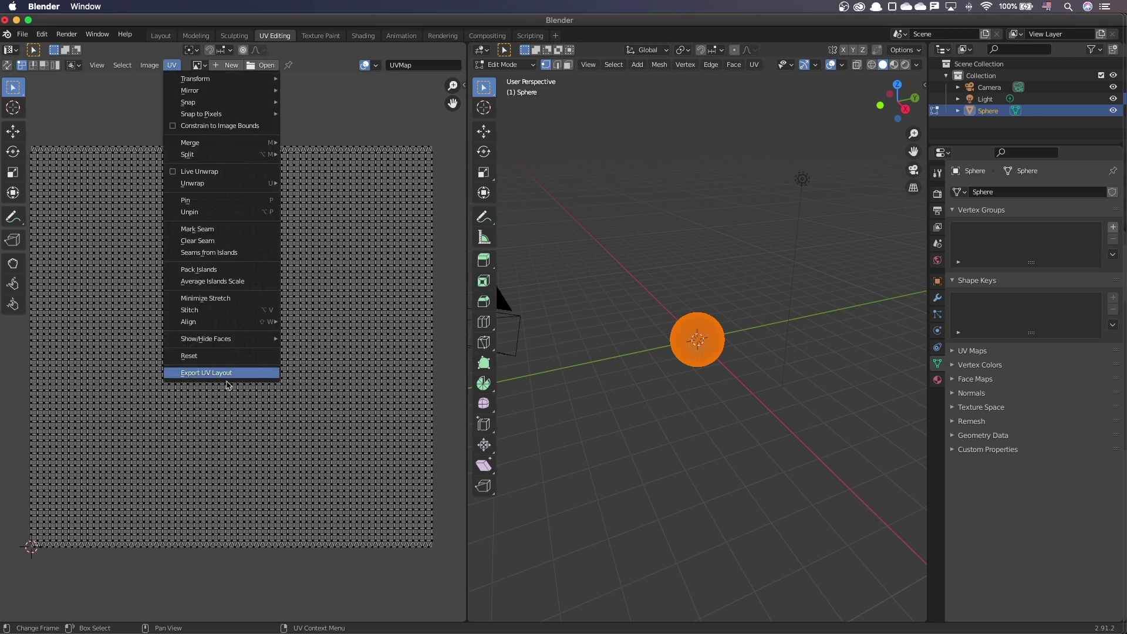
left_click(208, 372)
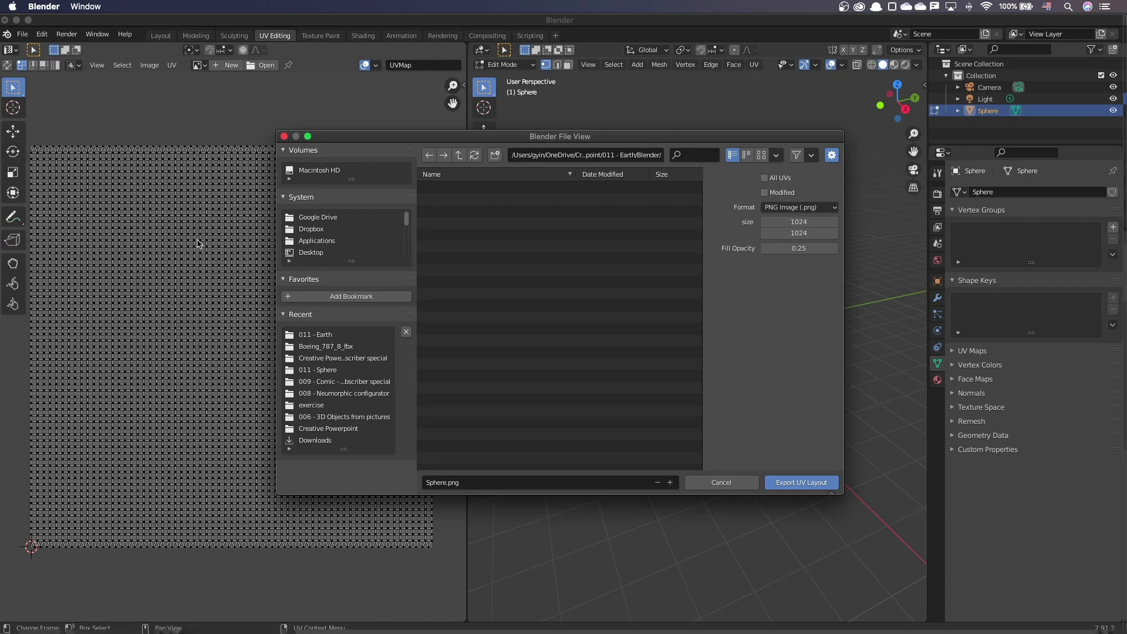
type("8")
key("Tab")
left_click(445, 483)
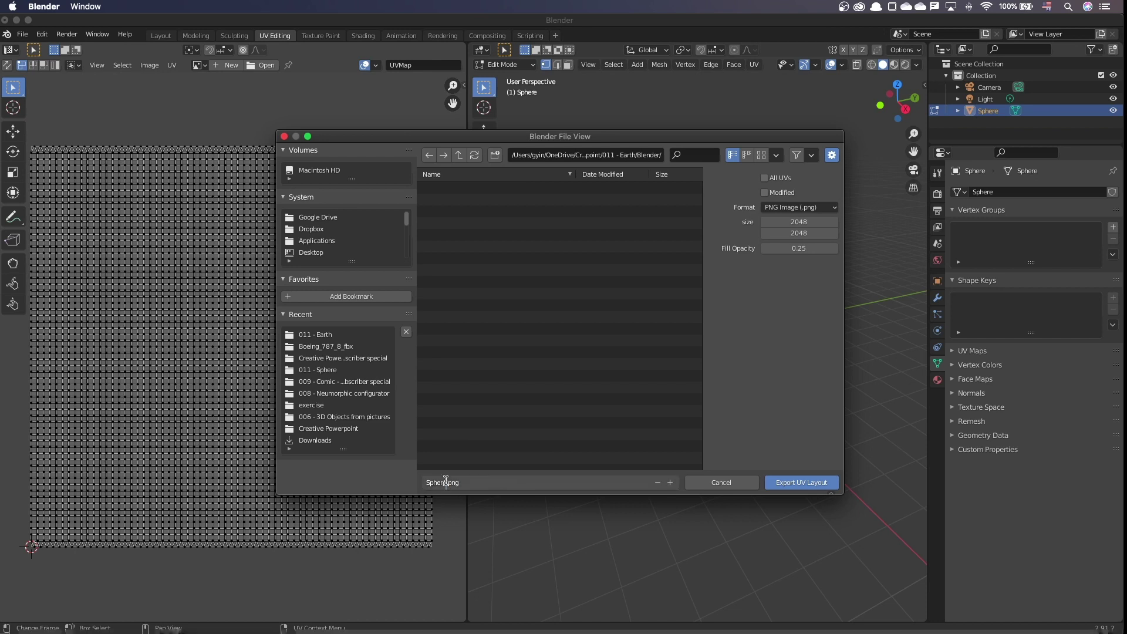
type("earth-uv")
left_click(781, 483)
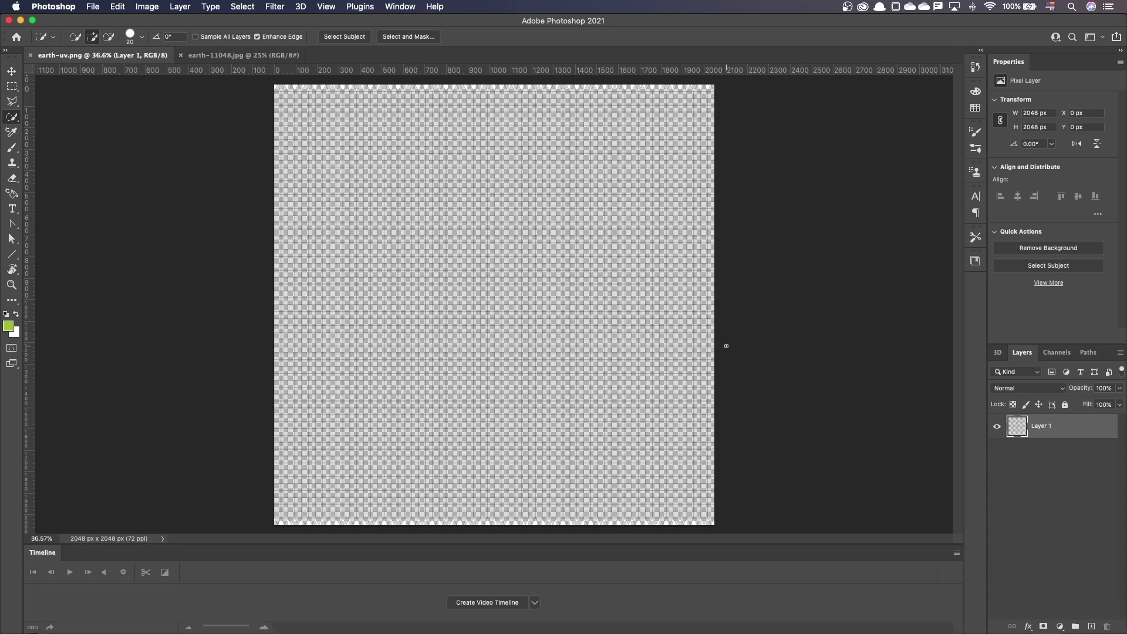
Paste the downloaded world map into the earth-uv.png document
left_click(217, 56)
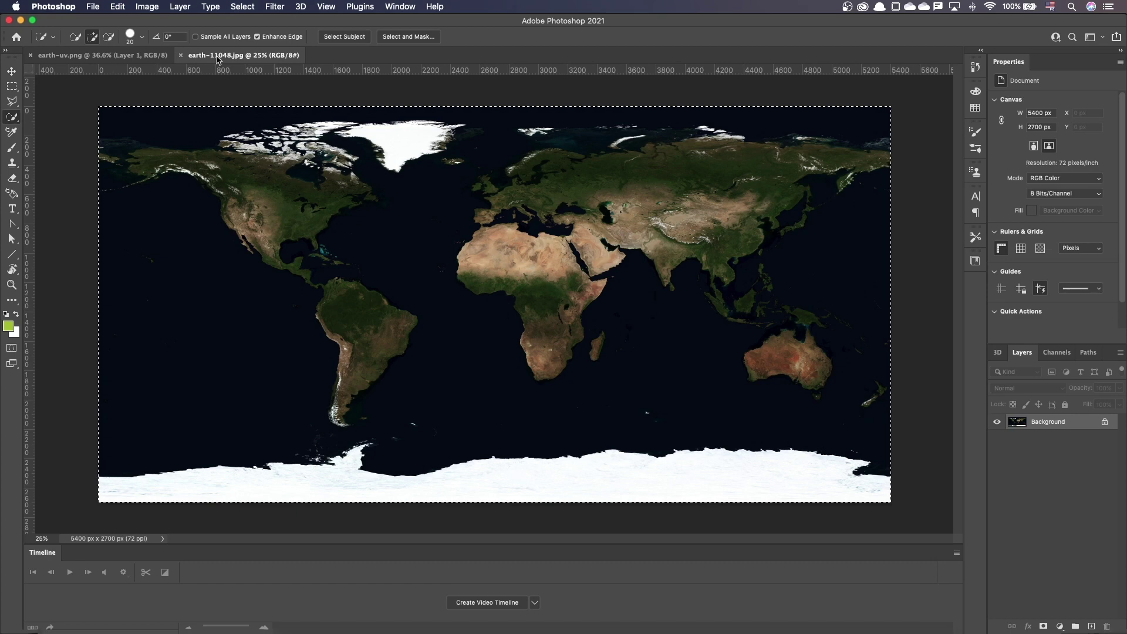
left_click(112, 58)
key("ctrl+v")
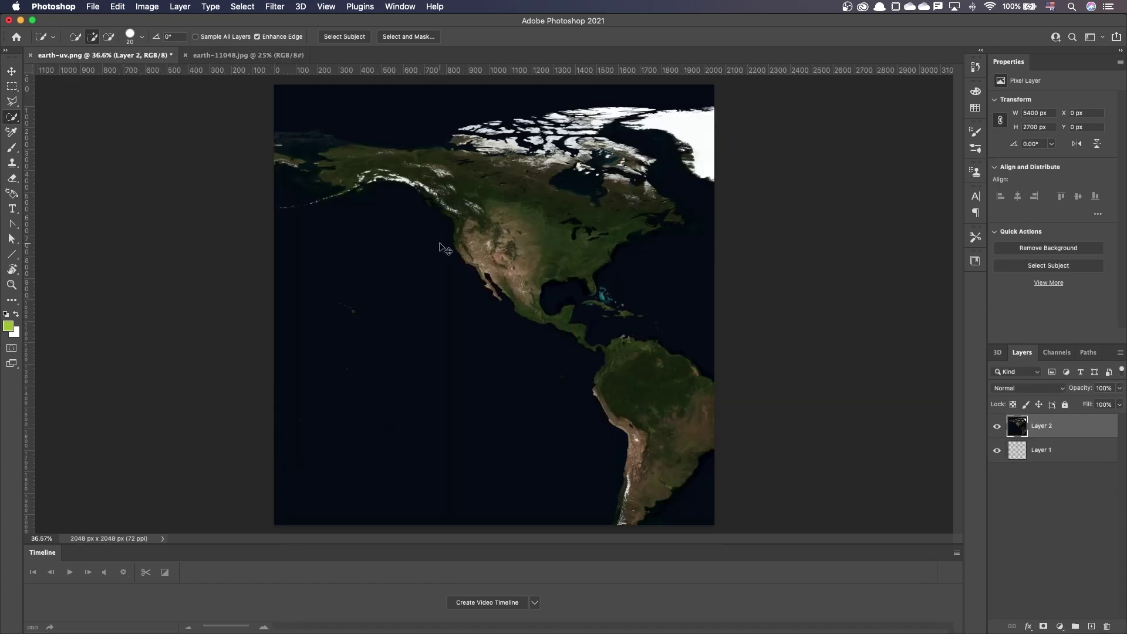
Free Transform the pasted map to cover the whole 2048-pixel square canvas
key("ctrl+t")
key("ctrl+minus")
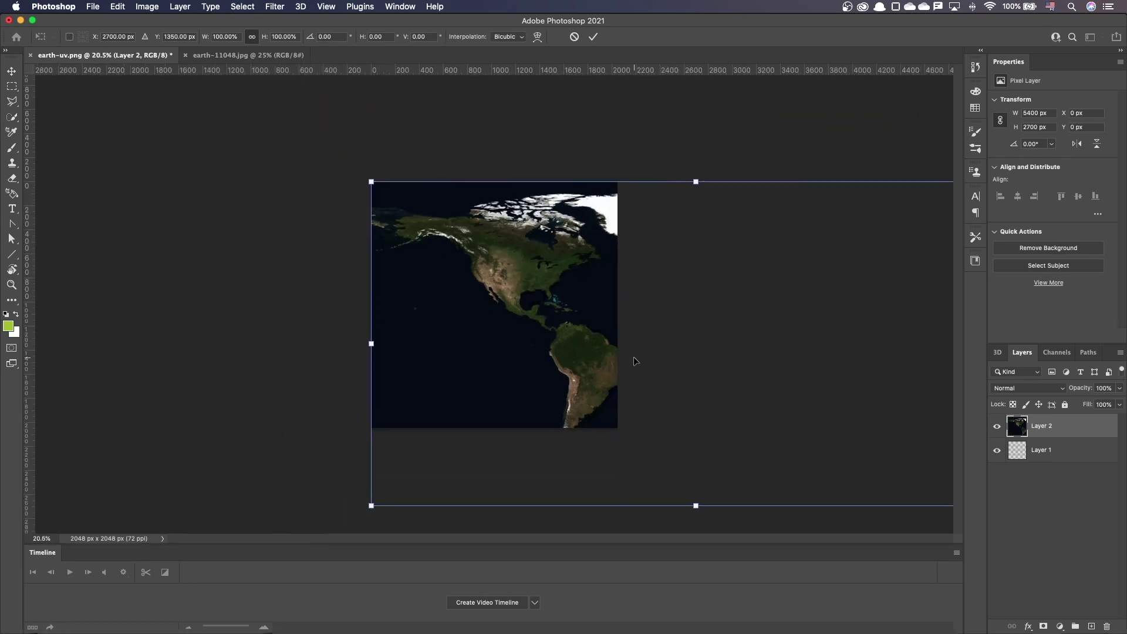
left_click_drag(371, 344, 679, 342)
mouse_move(774, 340)
left_mouse_down()
mouse_move(467, 264)
mouse_move(421, 264)
left_mouse_up()
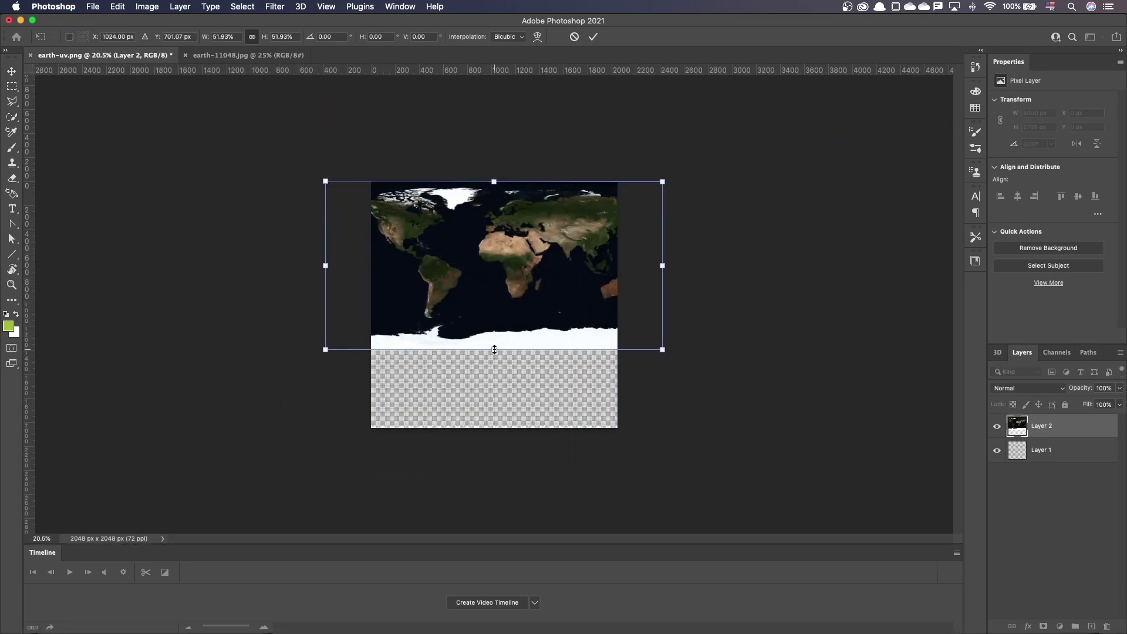
left_click_drag(494, 344, 489, 431)
left_click_drag(320, 306, 370, 306)
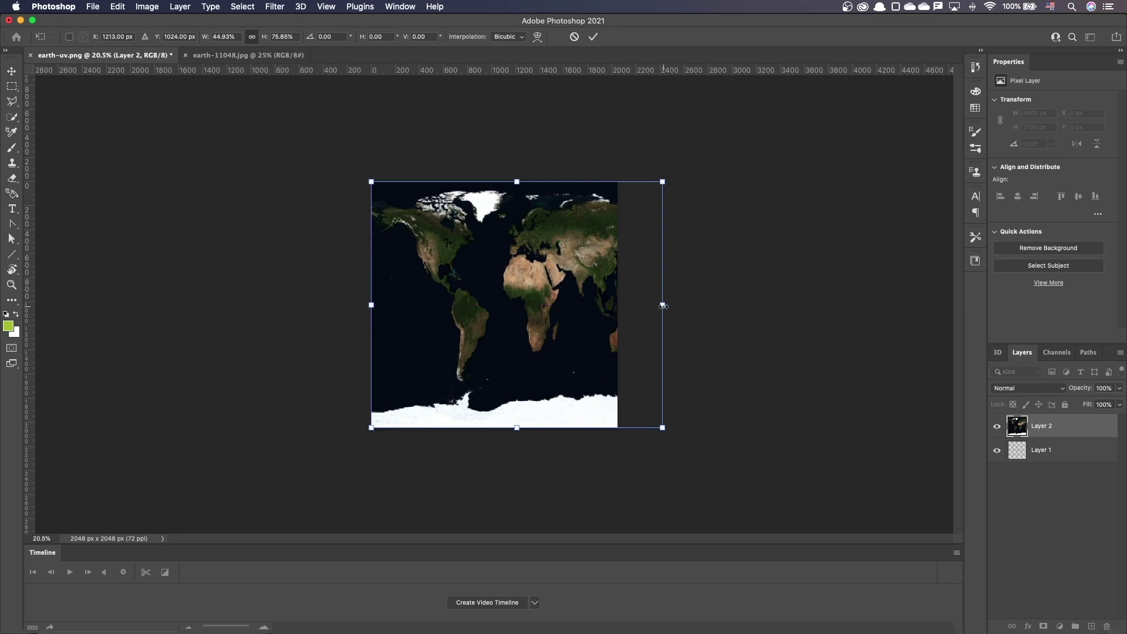
left_click_drag(662, 304, 616, 306)
key("Return")
key("w")
key("ctrl+plus")
key("ctrl+plus")
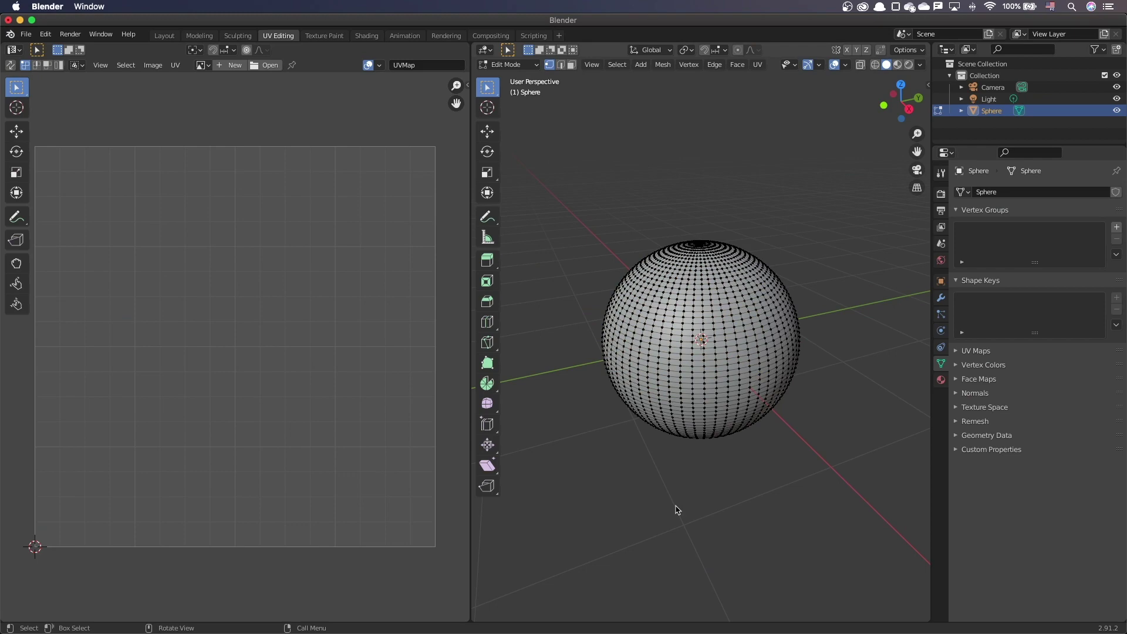
Select the entire sphere and add a new material with an Image Texture base colour
key("a")
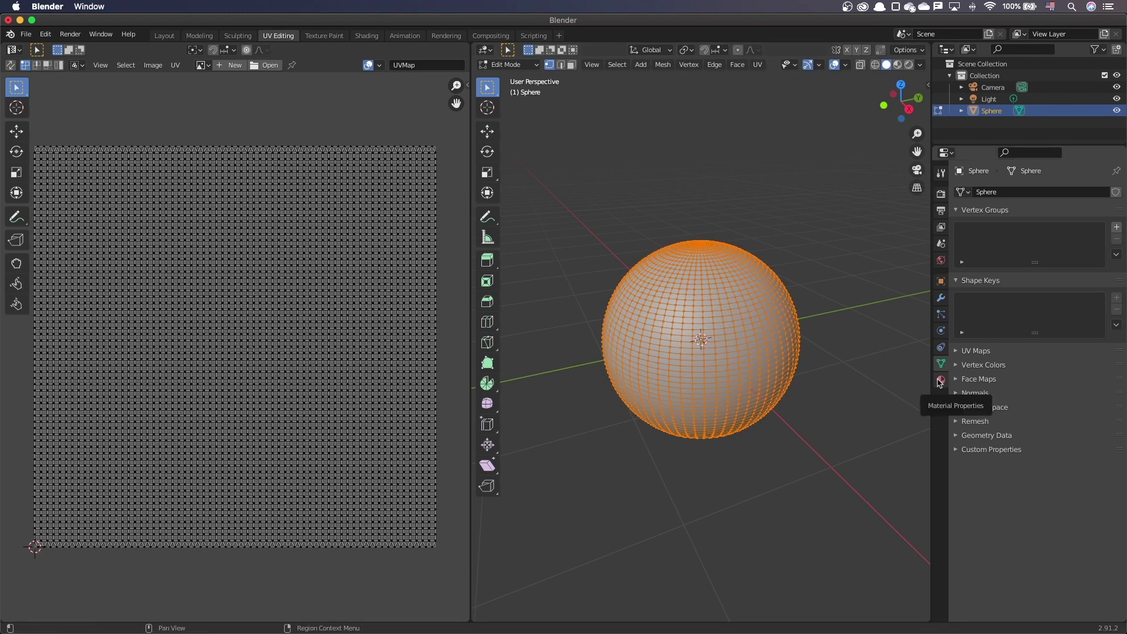
left_click(940, 381)
left_click(1053, 242)
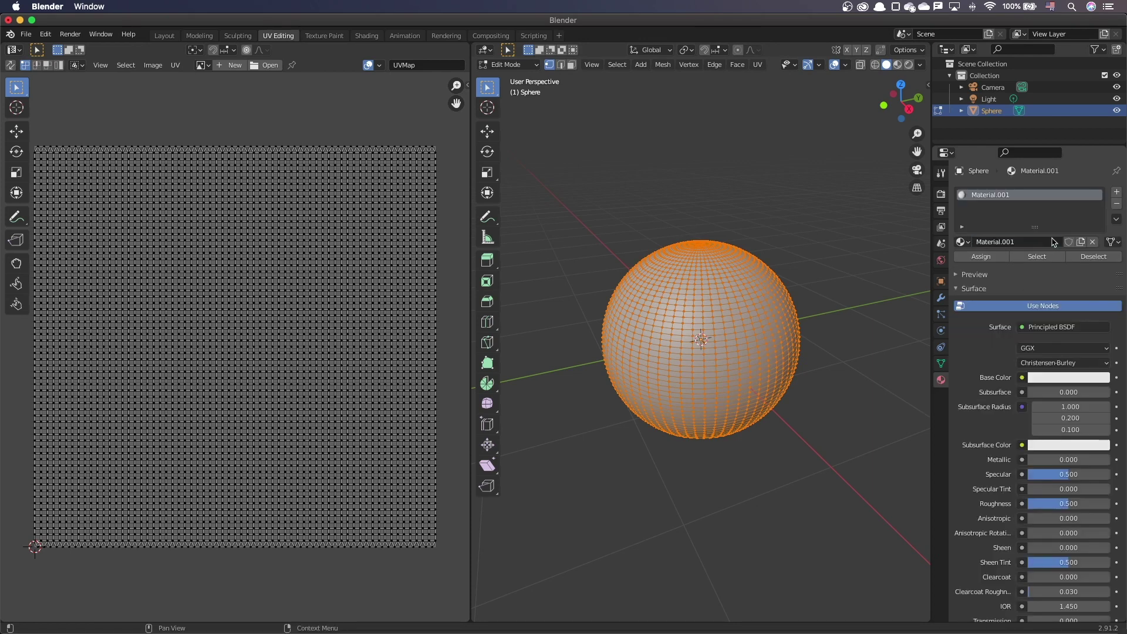
left_click(1022, 377)
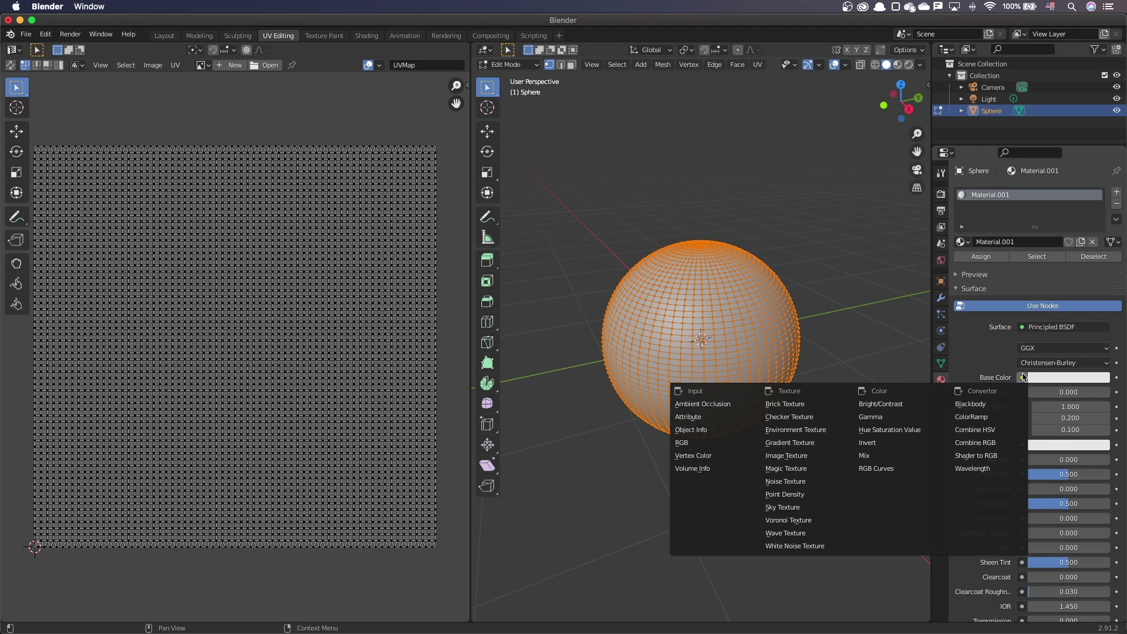
left_click(820, 458)
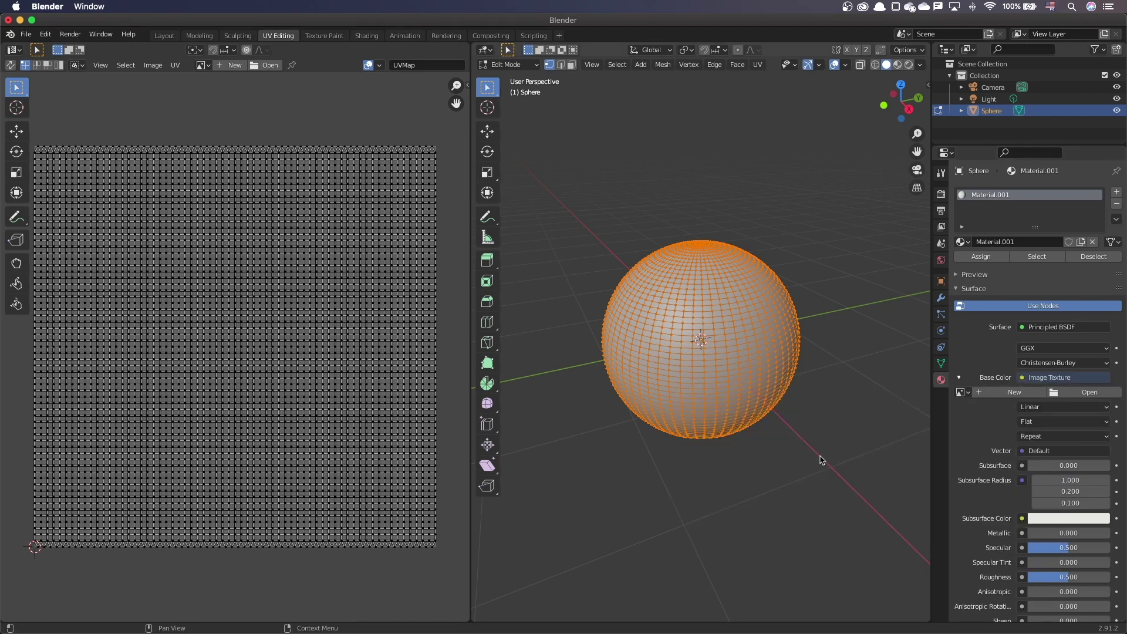
Load earth-uv-mapped.psd into the Image Texture and view the globe in Material Preview
left_click(1090, 393)
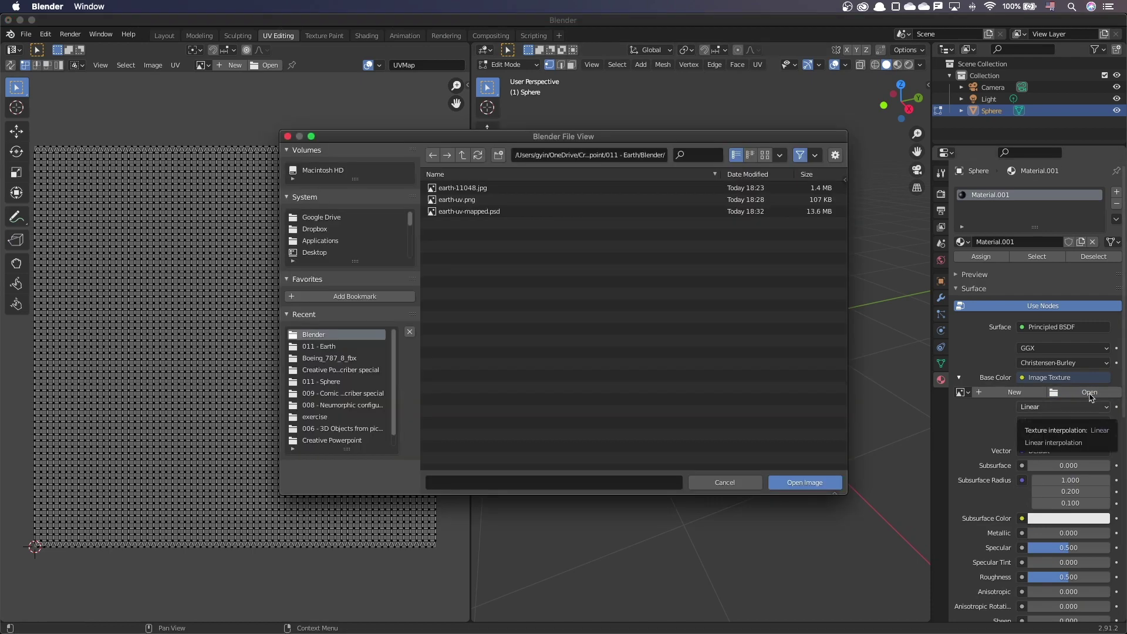
left_click(458, 212)
left_click(802, 483)
scroll(264, 359, "down", 2)
scroll(251, 374, "down", 8)
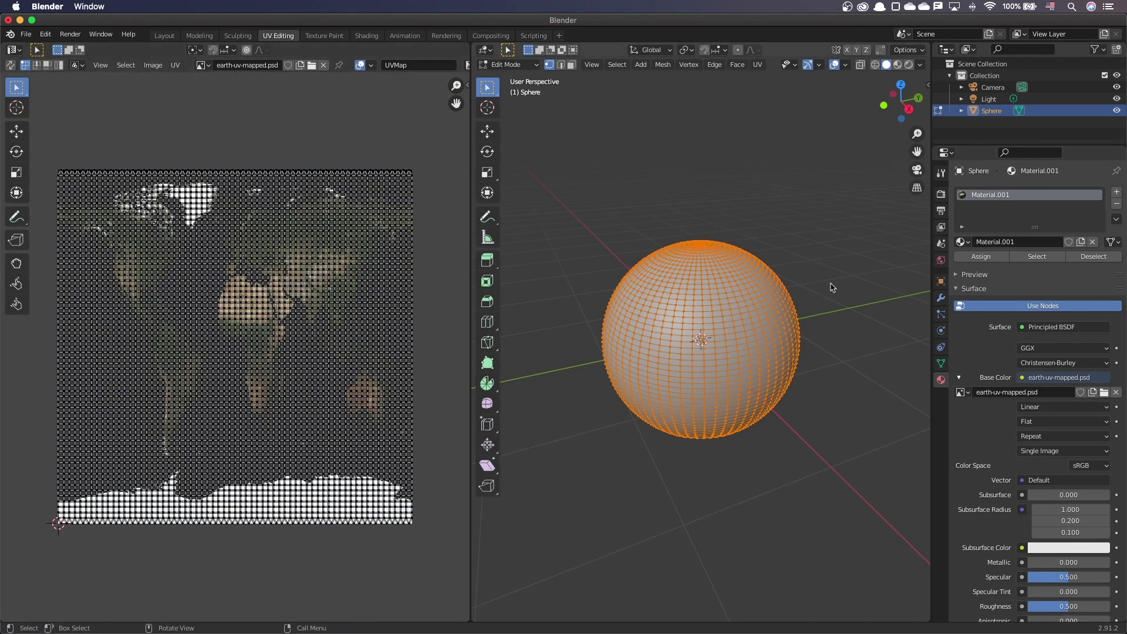
left_click(898, 64)
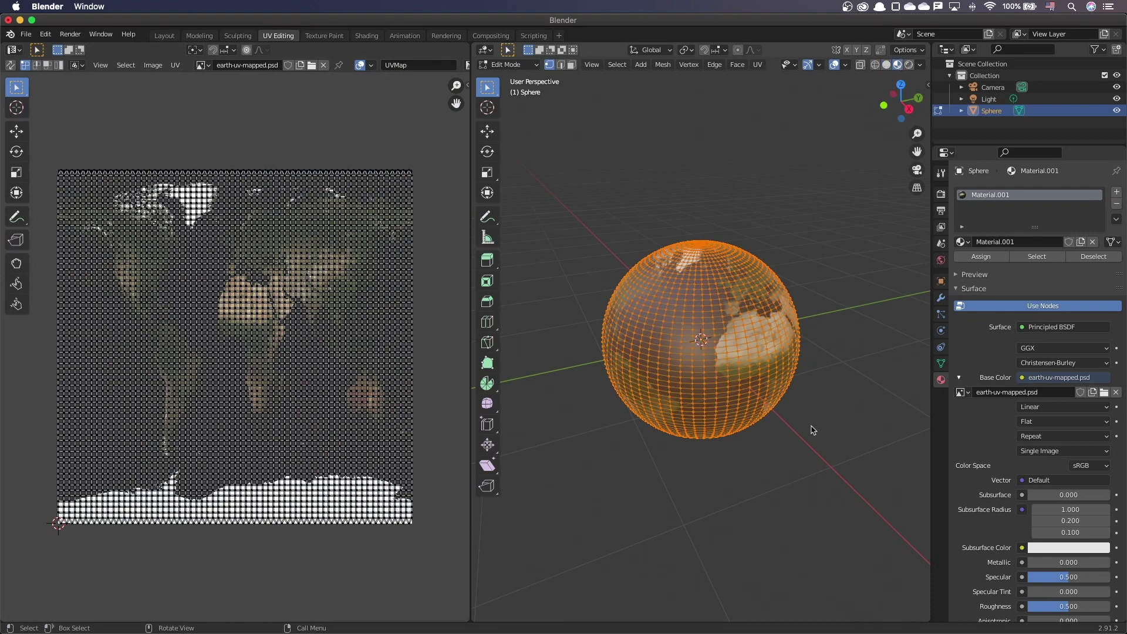
scroll(812, 430, "up", 4)
scroll(813, 430, "up", 1)
scroll(812, 430, "down", 3)
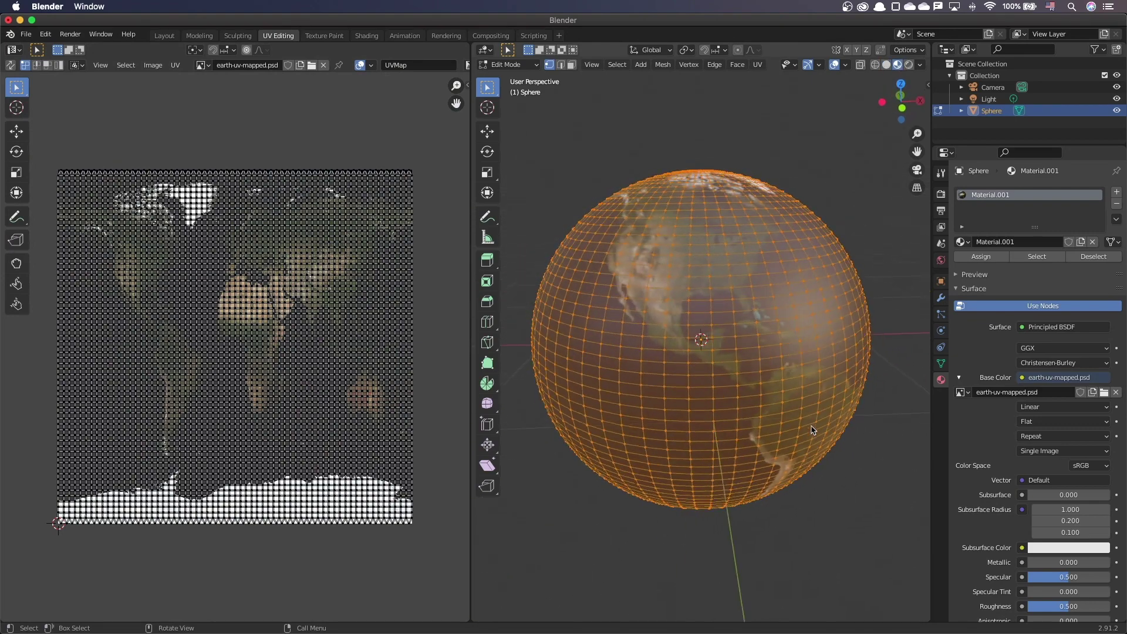
scroll(812, 430, "down", 3)
scroll(812, 429, "down", 3)
scroll(812, 430, "down", 3)
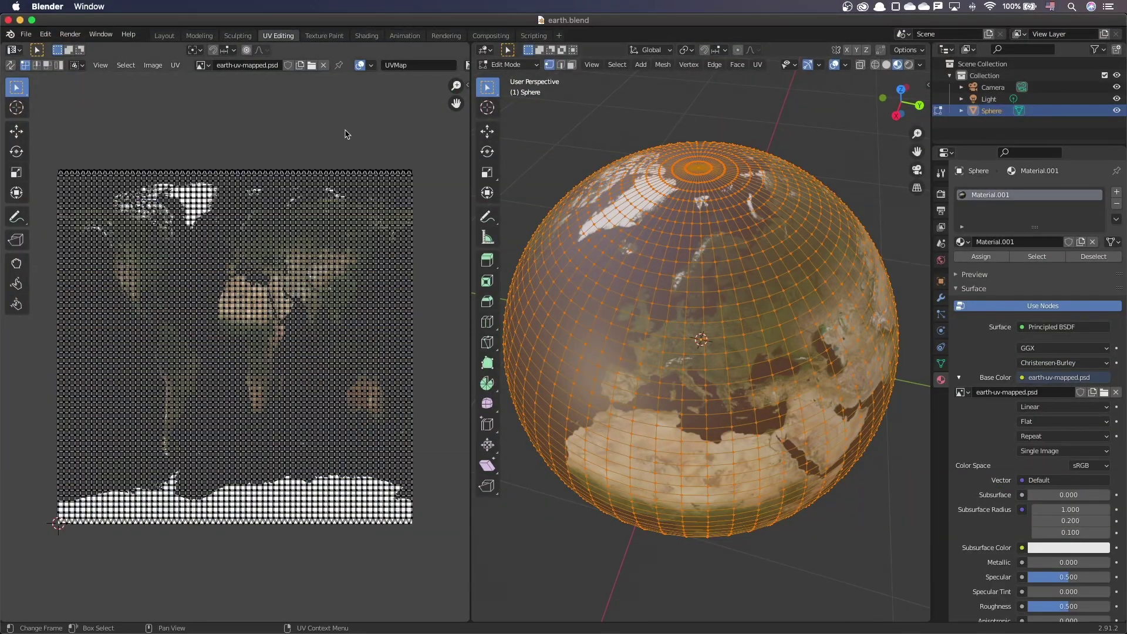
Inspect the textured globe in Material Preview in Sculpting, then bring up the File > Export formats
left_click(238, 36)
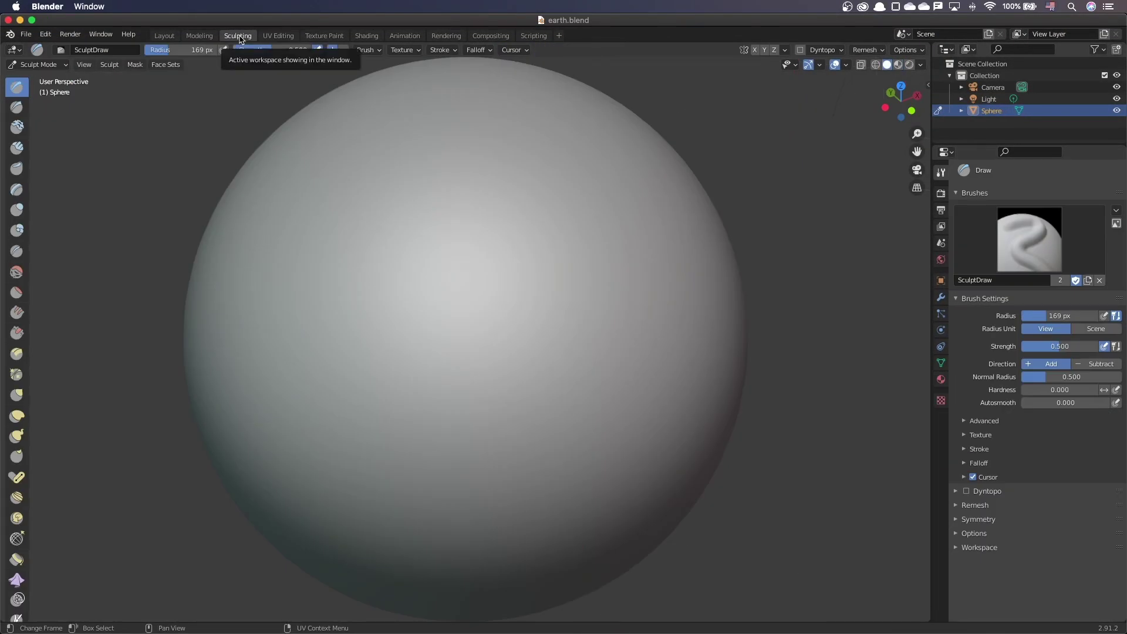
left_click(899, 66)
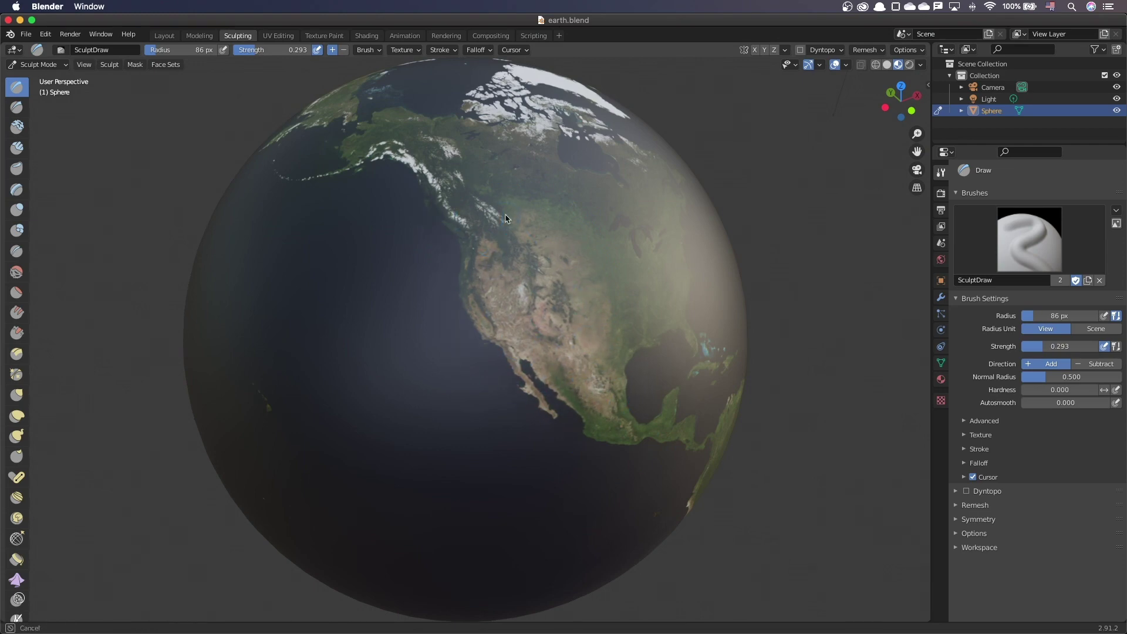
scroll(506, 218, "up", 5)
scroll(413, 275, "down", 15)
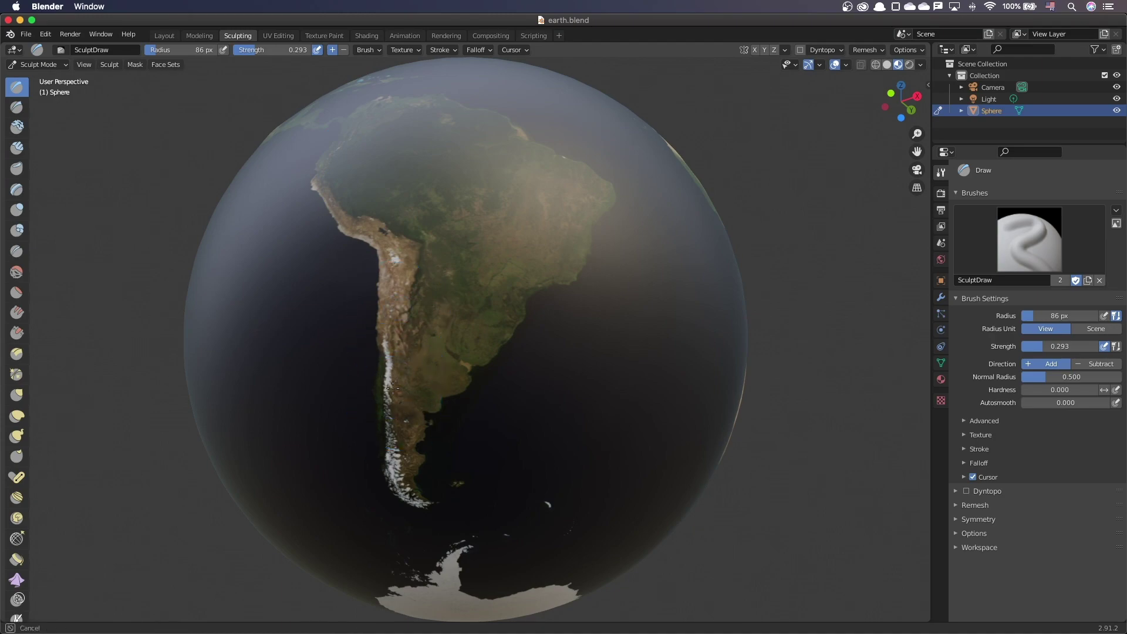
scroll(390, 403, "down", 8)
scroll(388, 388, "up", 5)
scroll(388, 387, "up", 3)
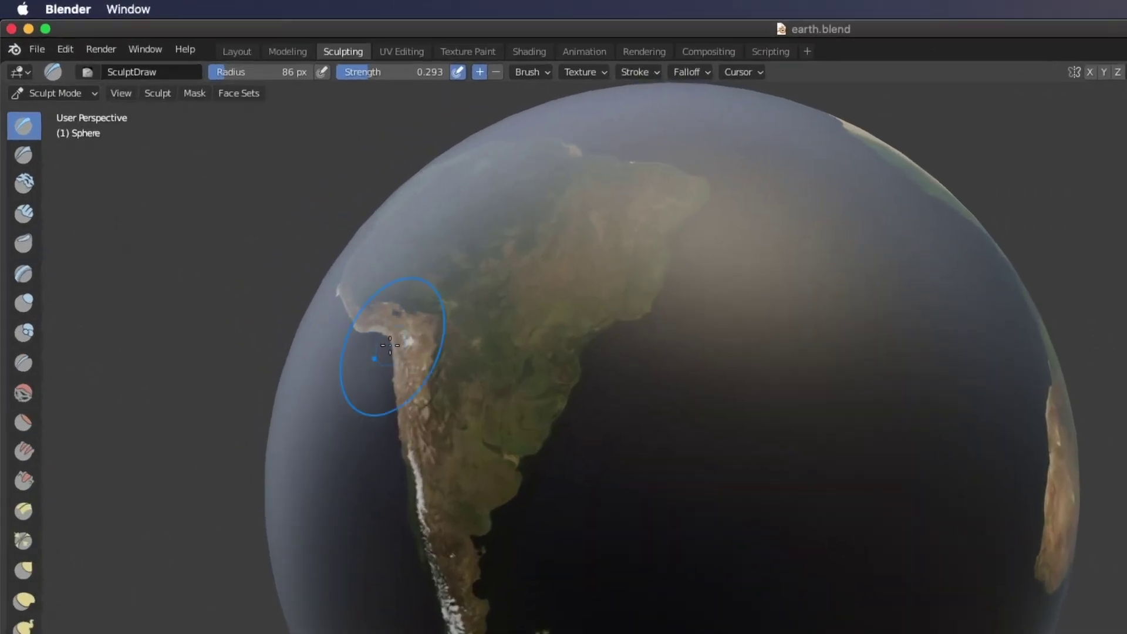
scroll(388, 346, "up", 5)
scroll(558, 499, "up", 5)
scroll(587, 468, "right", 3)
scroll(763, 594, "right", 10)
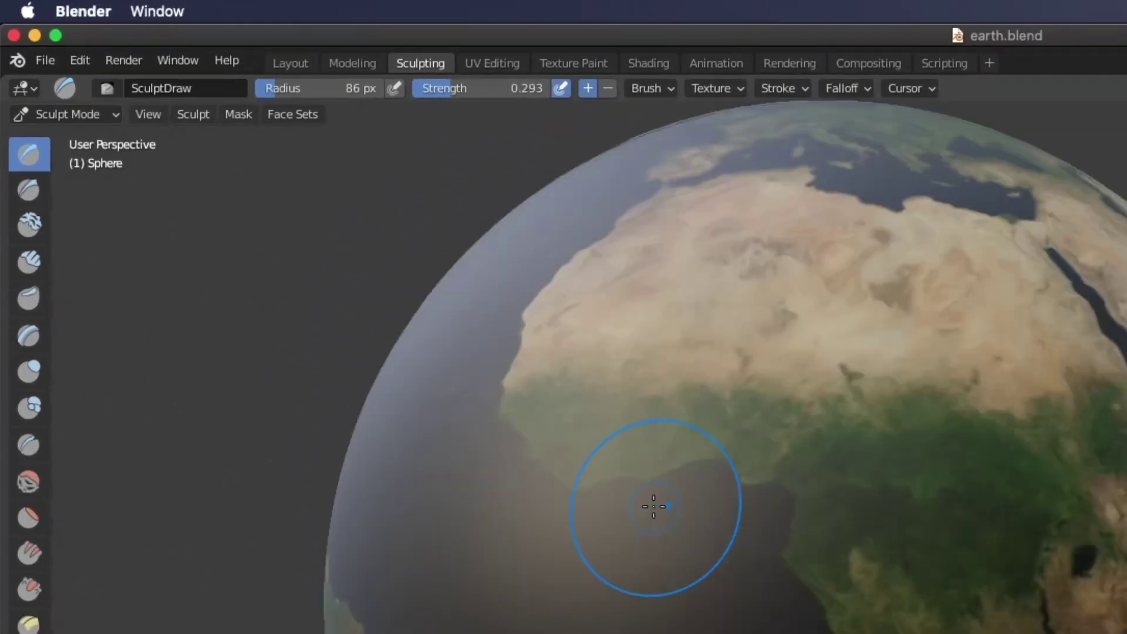
scroll(655, 507, "right", 5)
scroll(462, 338, "right", 2)
scroll(529, 357, "left", 5)
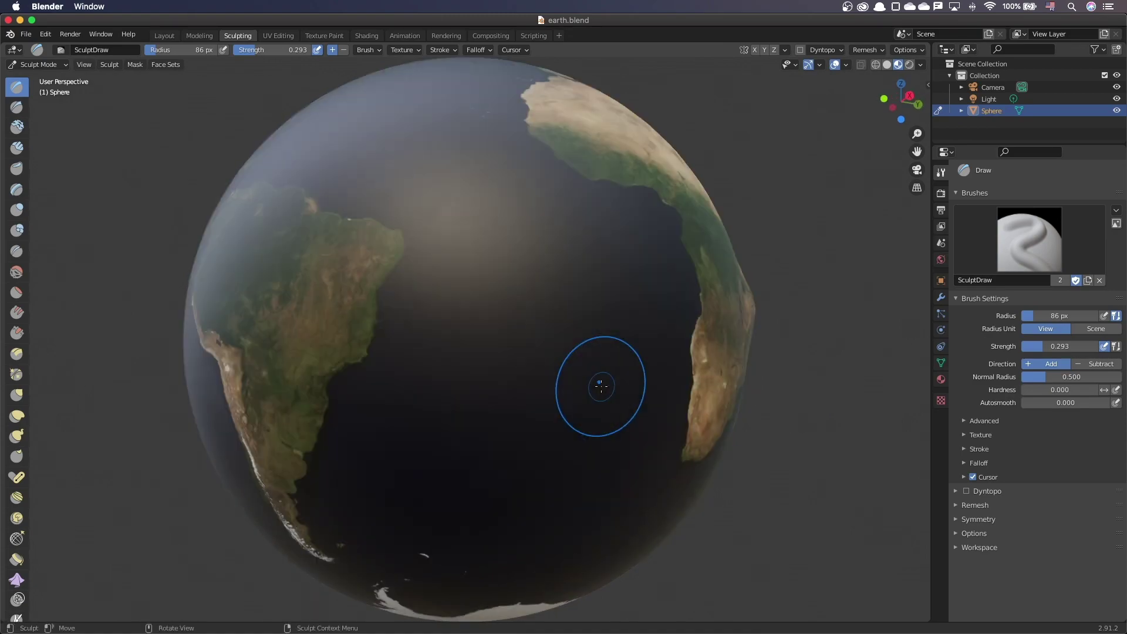
scroll(599, 385, "right", 3)
scroll(731, 353, "left", 3)
scroll(328, 216, "up", 5)
scroll(329, 216, "right", 5)
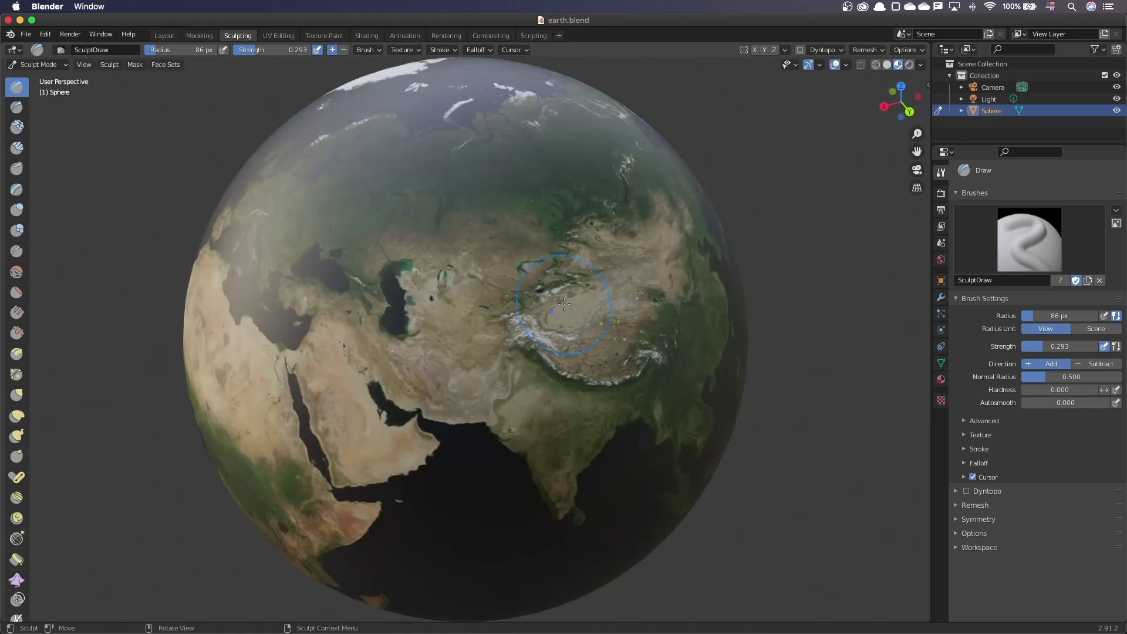
scroll(453, 214, "up", 5)
scroll(547, 352, "down", 5)
scroll(724, 404, "left", 2)
scroll(724, 405, "right", 5)
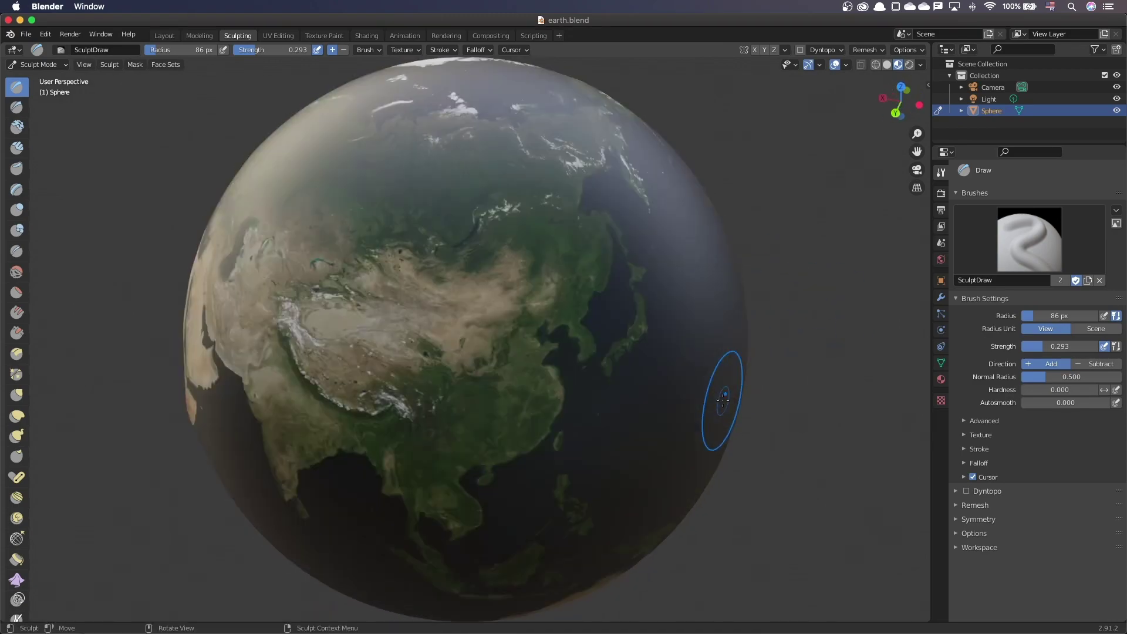
scroll(724, 405, "left", 3)
left_click(26, 34)
mouse_move(63, 204)
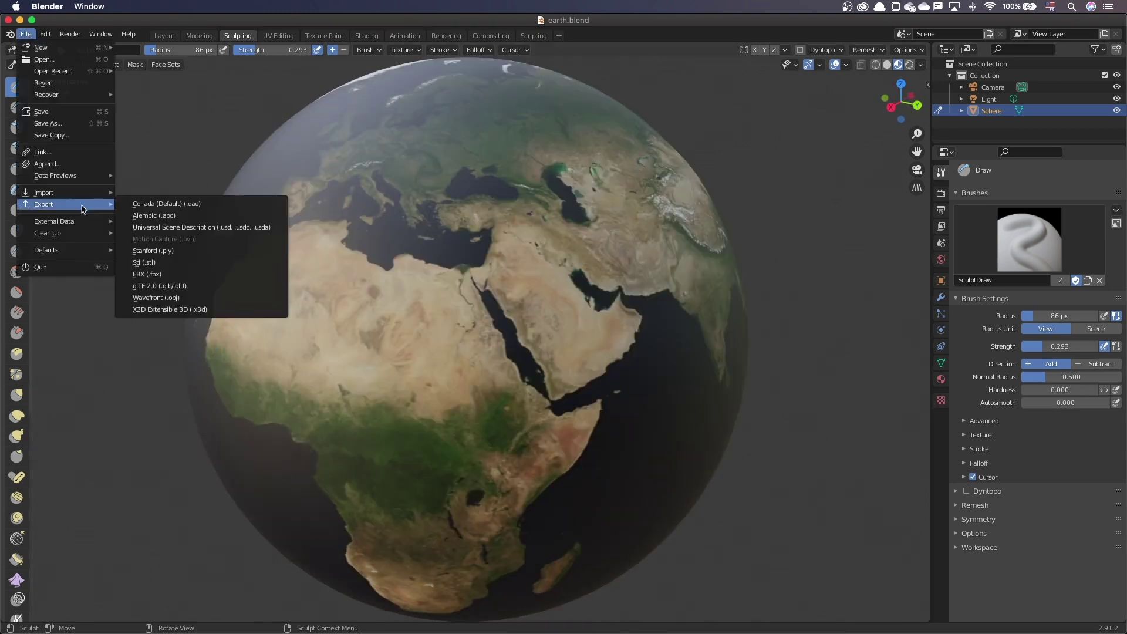
Export the textured globe as glTF 2.0 file earth.glb
left_click(189, 285)
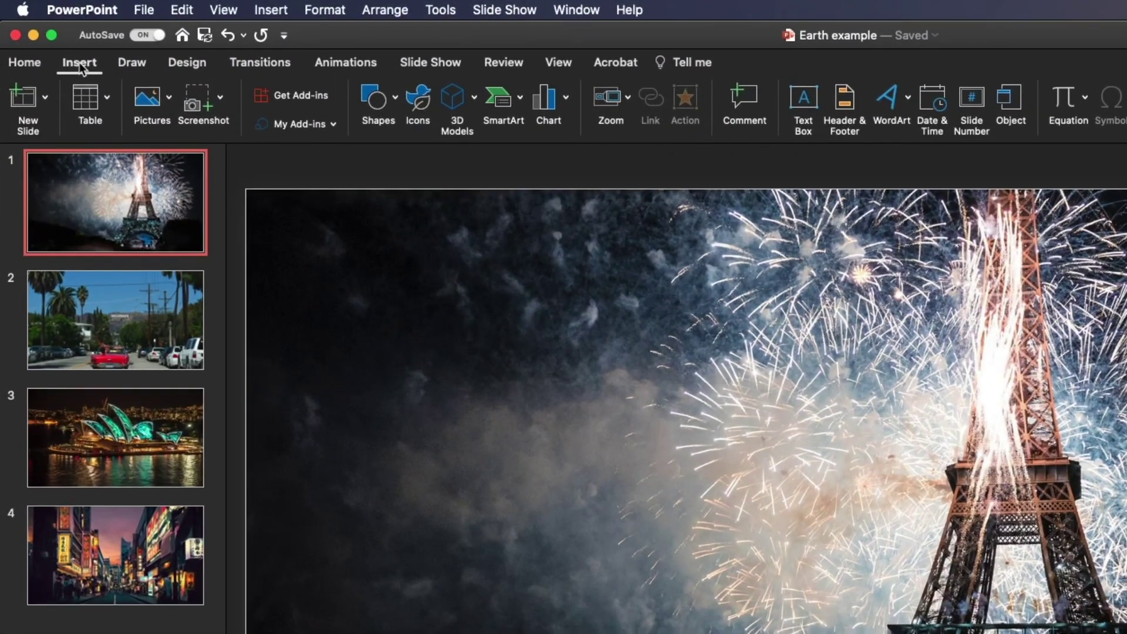
Insert earth.glb from this device as a 3D model on slide 1
left_click(475, 112)
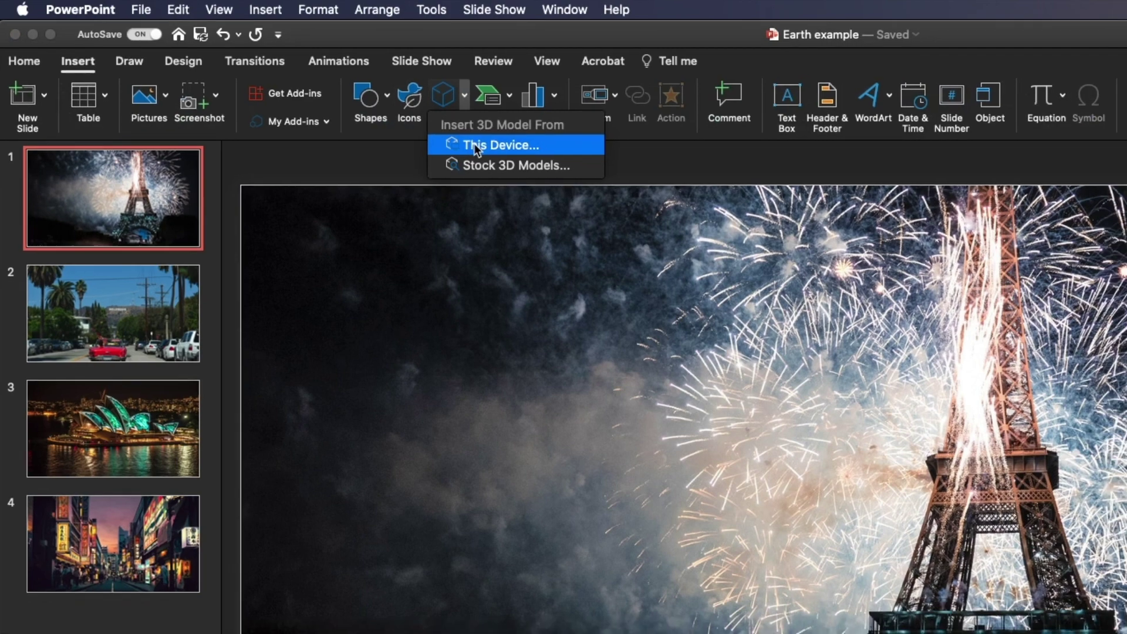
left_click(485, 150)
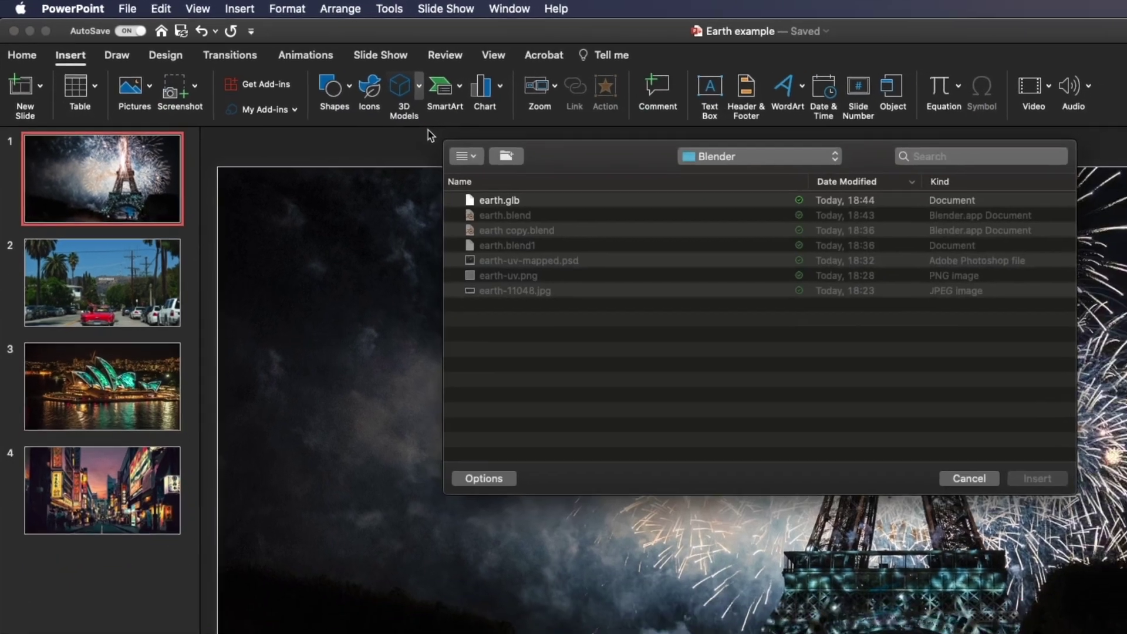
left_click(440, 159)
left_click(812, 373)
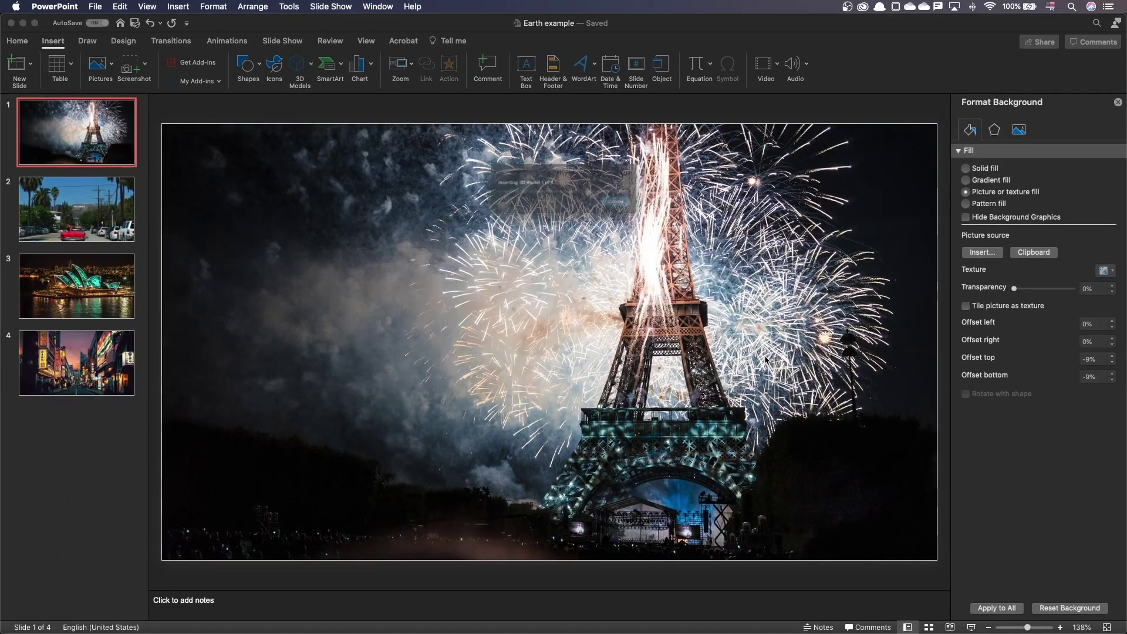
Enlarge the globe, place it top-left and rotate it to face Europe and Africa
left_click_drag(647, 438, 744, 522)
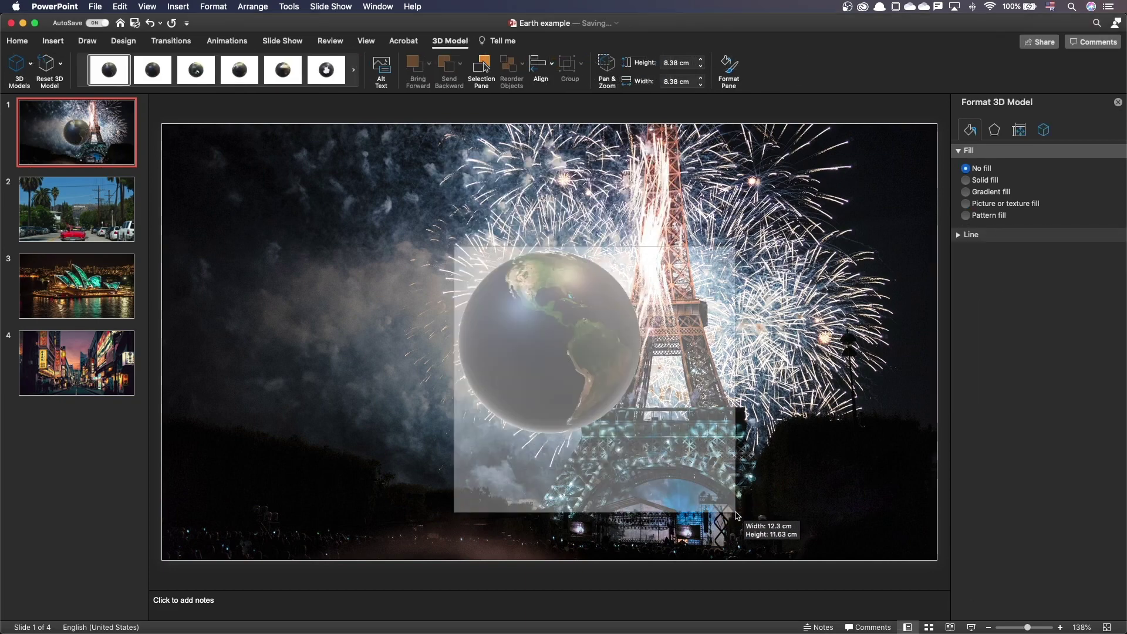
left_click_drag(670, 482, 387, 383)
left_click_drag(474, 432, 508, 465)
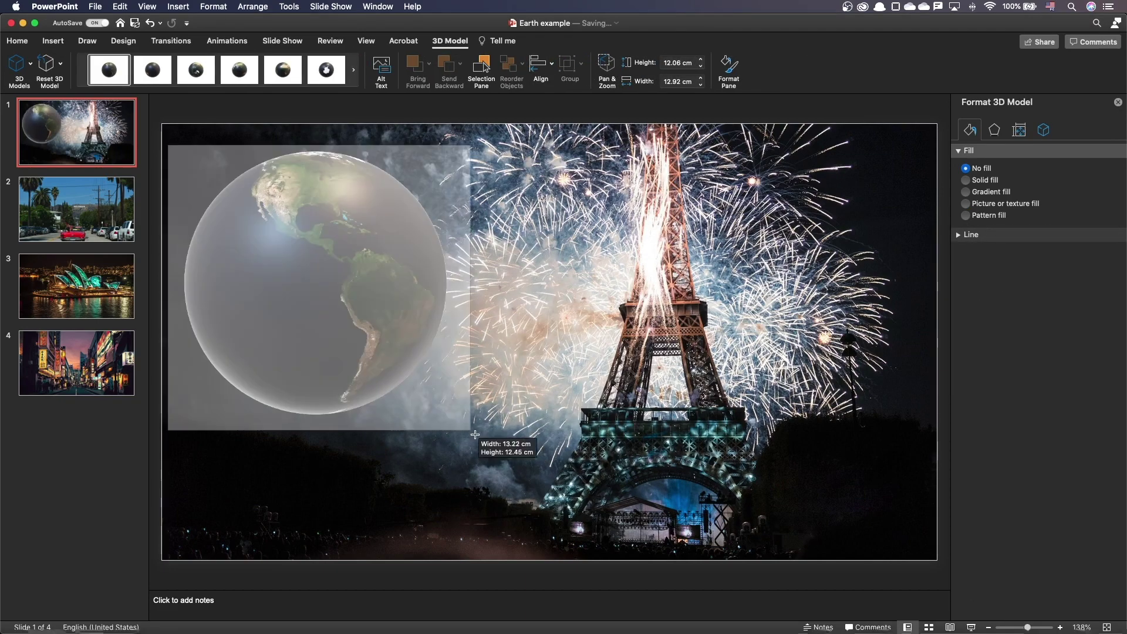
left_click_drag(371, 369, 383, 402)
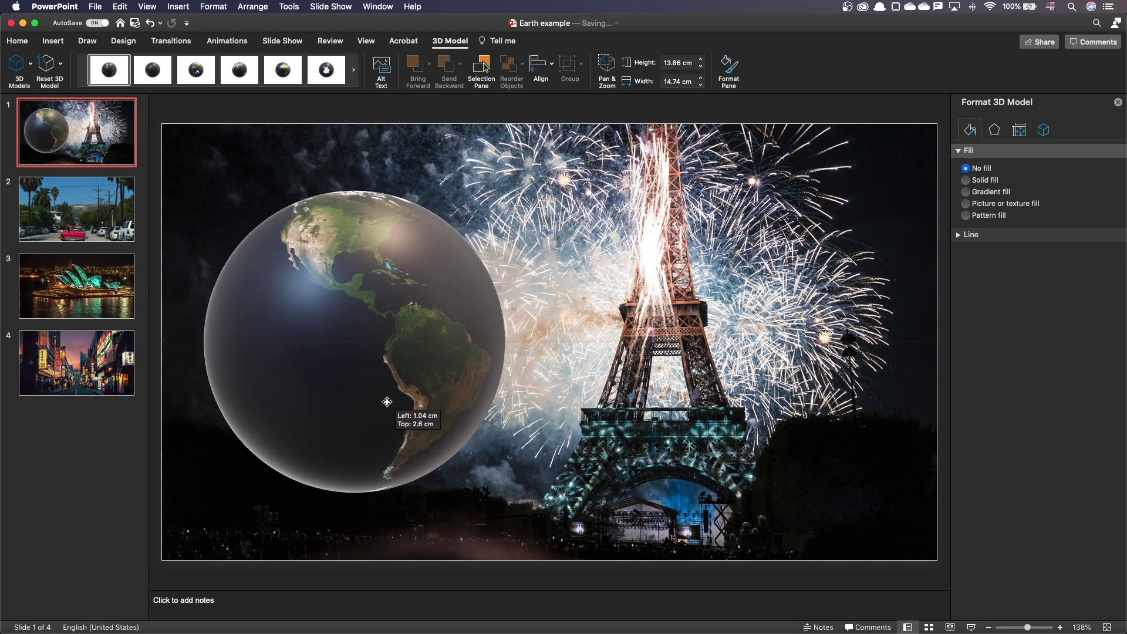
left_click_drag(347, 332, 357, 394)
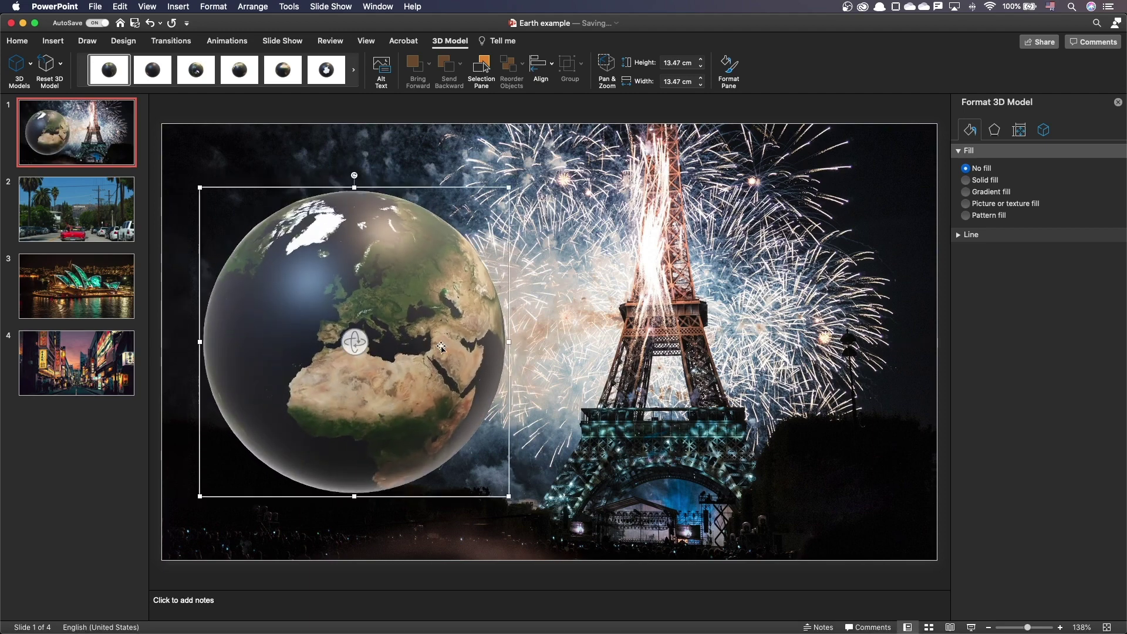
left_click(547, 350)
left_click(480, 351)
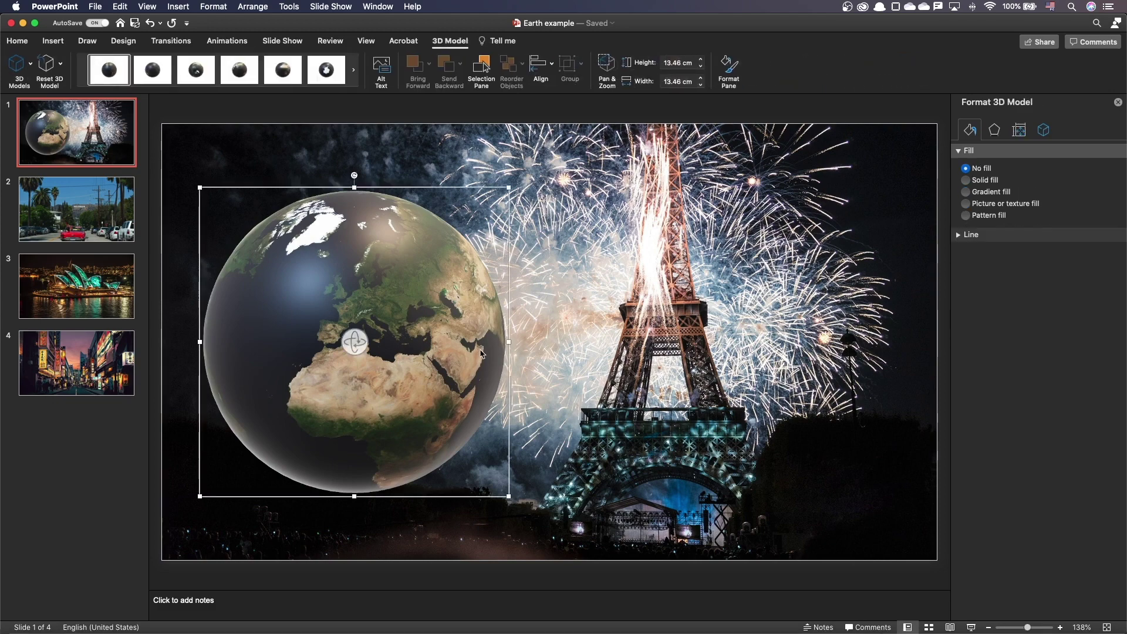
Page through slides 2–4: Hollywood, Sydney Opera House and Tokyo street
key("Page_Down")
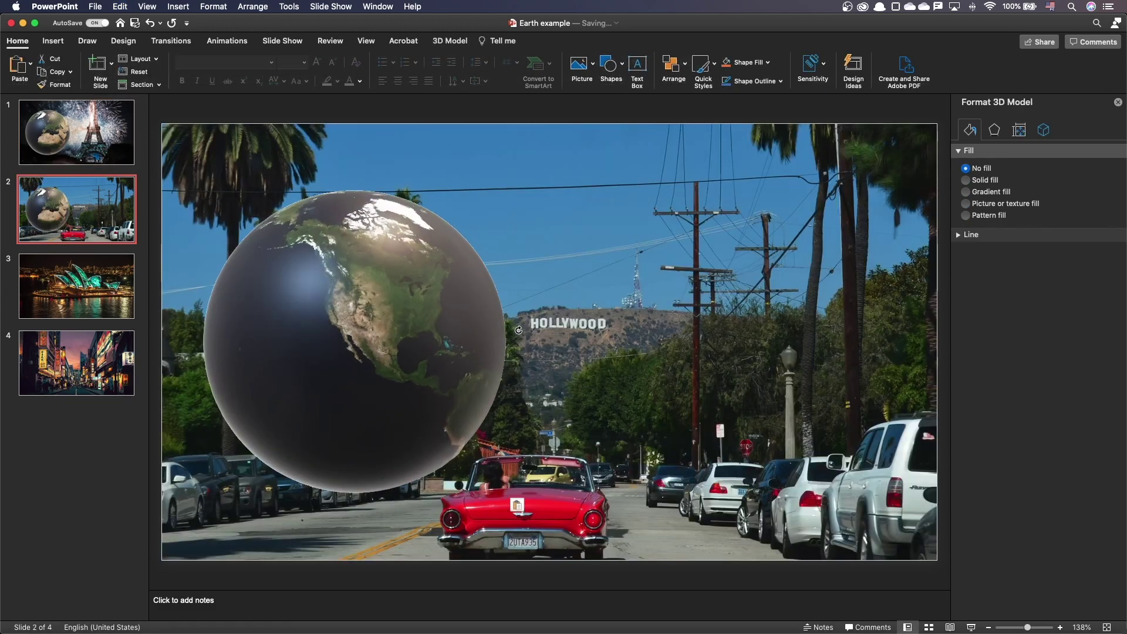
left_click(524, 337)
key("Page_Down")
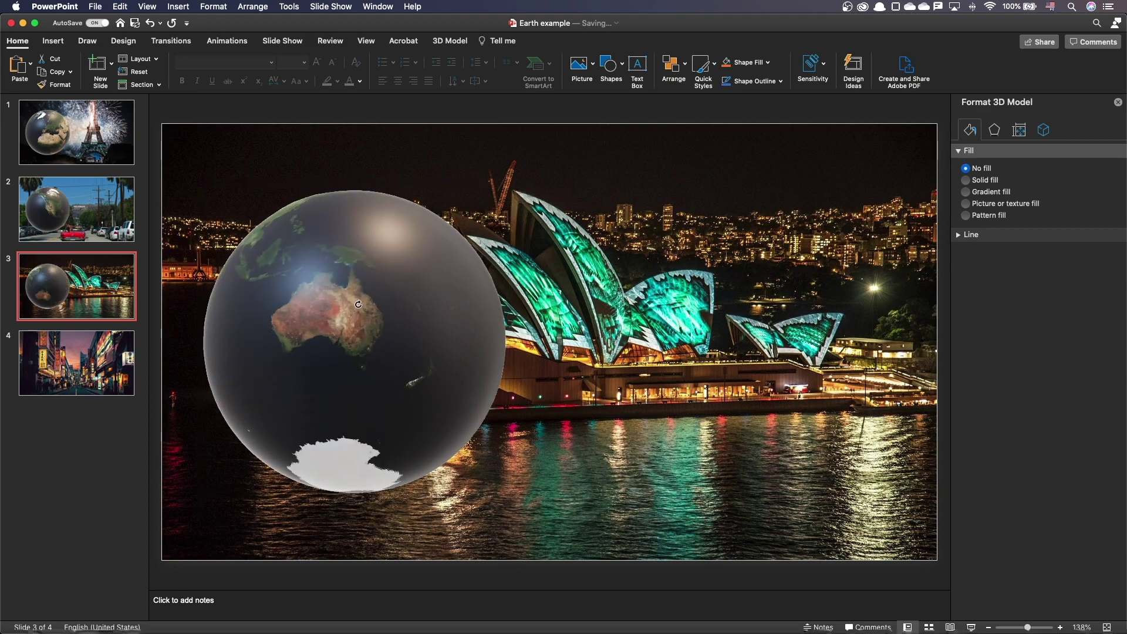
key("Page_Down")
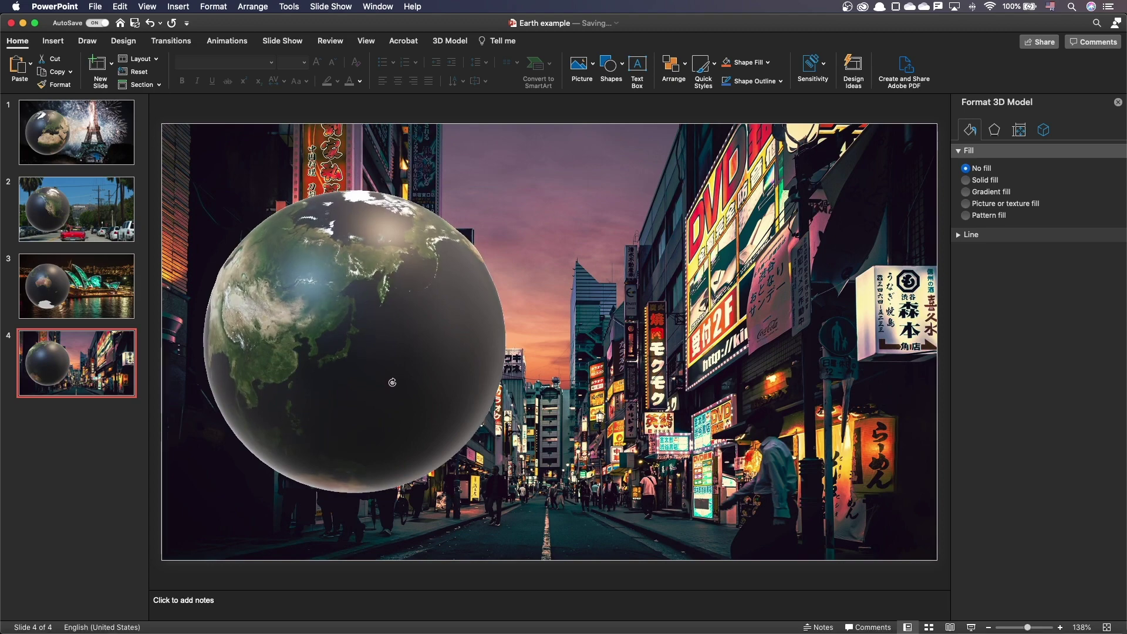
Insert the stock blue jet airplane 3D model on the Eiffel Tower slide and shrink it
left_click(546, 347)
left_click(106, 154)
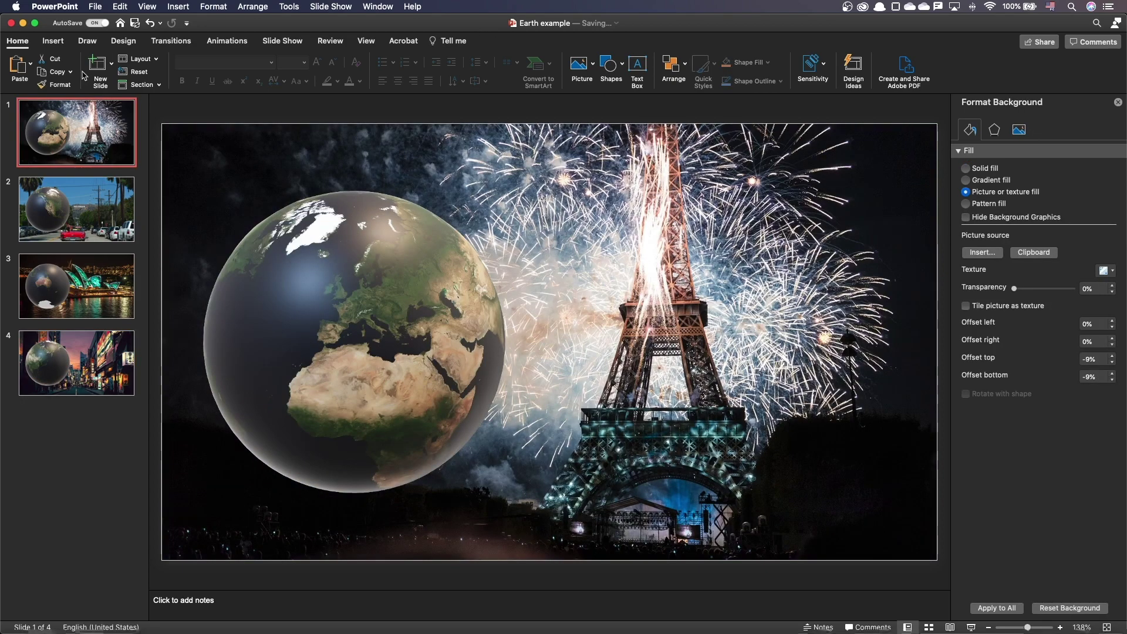
left_click(54, 45)
left_click(309, 74)
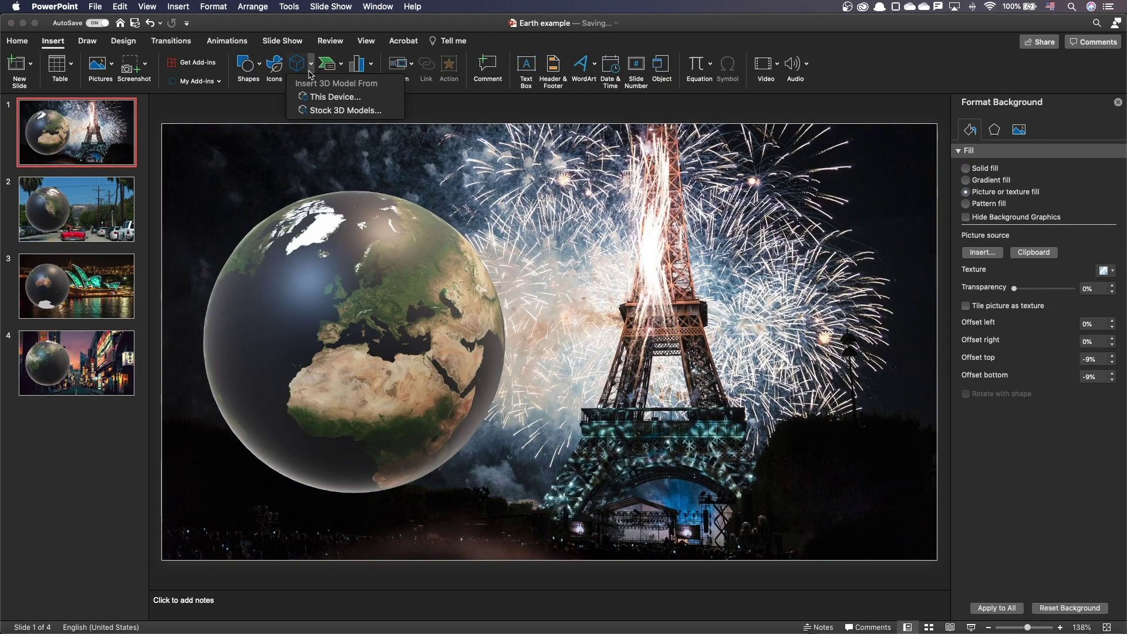
left_click(344, 110)
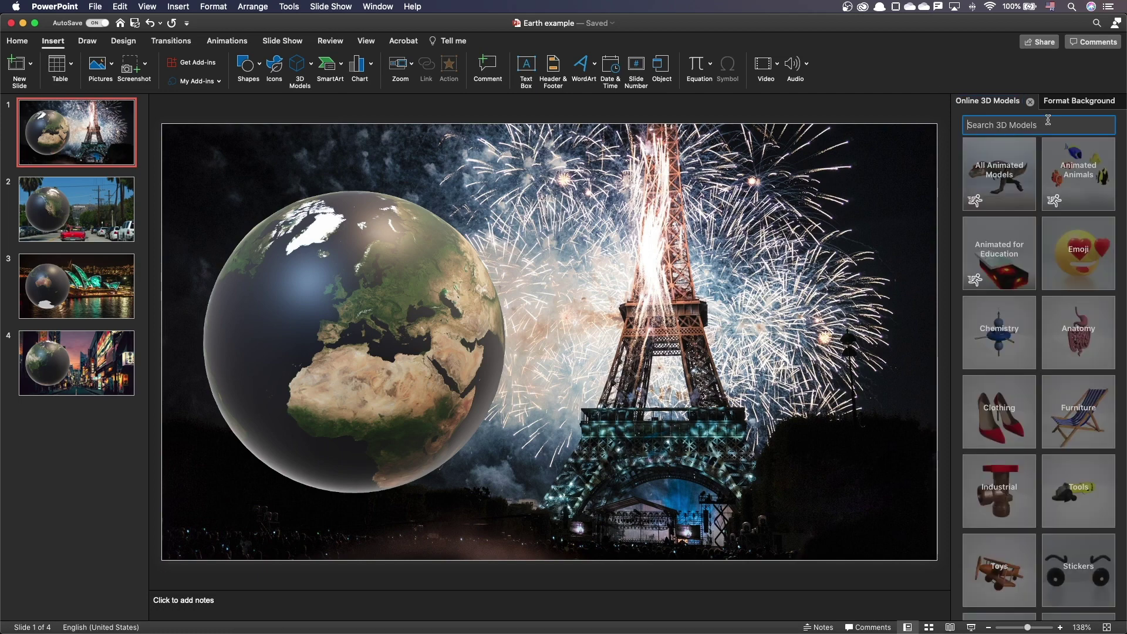
type("airplane")
left_click(1080, 333)
left_click(1079, 603)
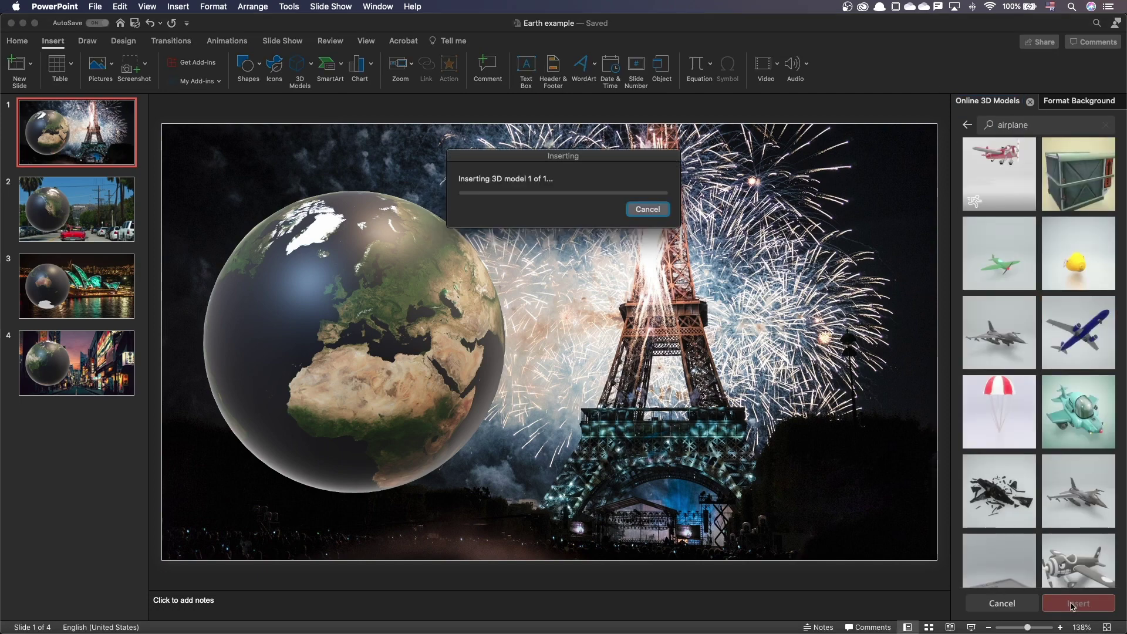
mouse_move(652, 450)
left_mouse_down()
mouse_move(509, 305)
mouse_move(385, 324)
left_mouse_up()
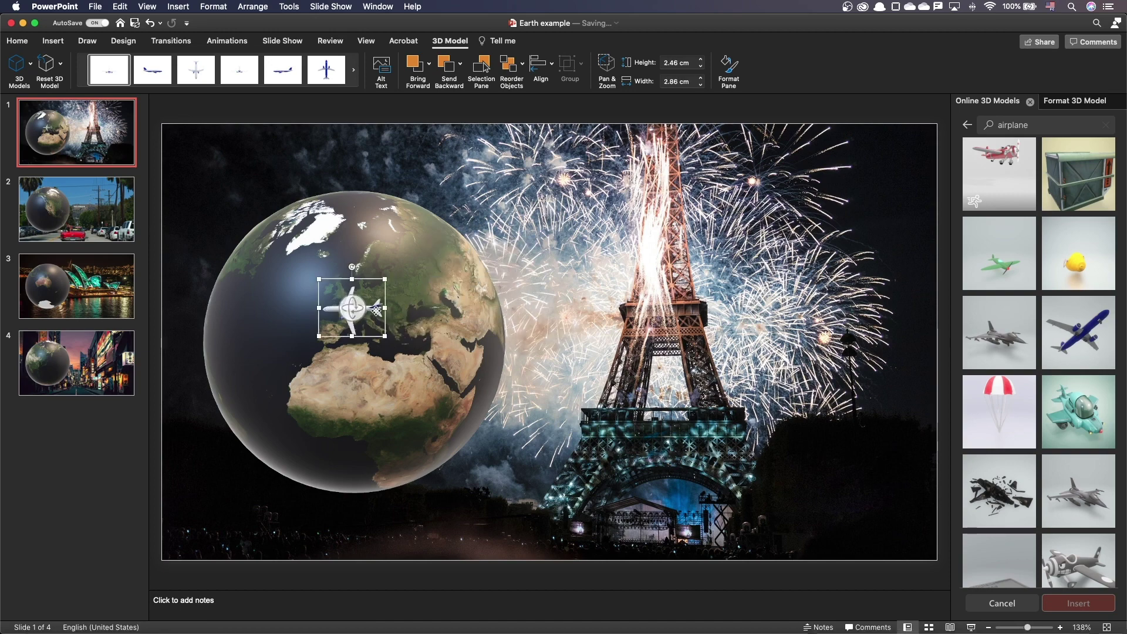
Paste the airplane onto the Hollywood and Sydney globes, over North America and Australia
key("Page_Down")
key("super+v")
left_click_drag(370, 319, 331, 322)
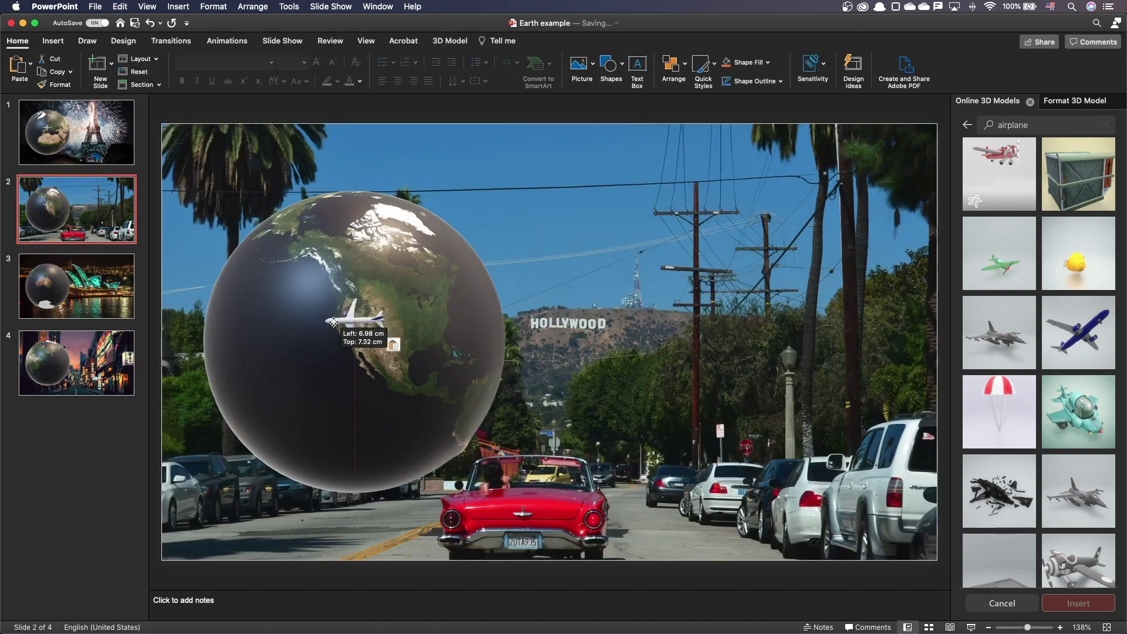
key("Page_Down")
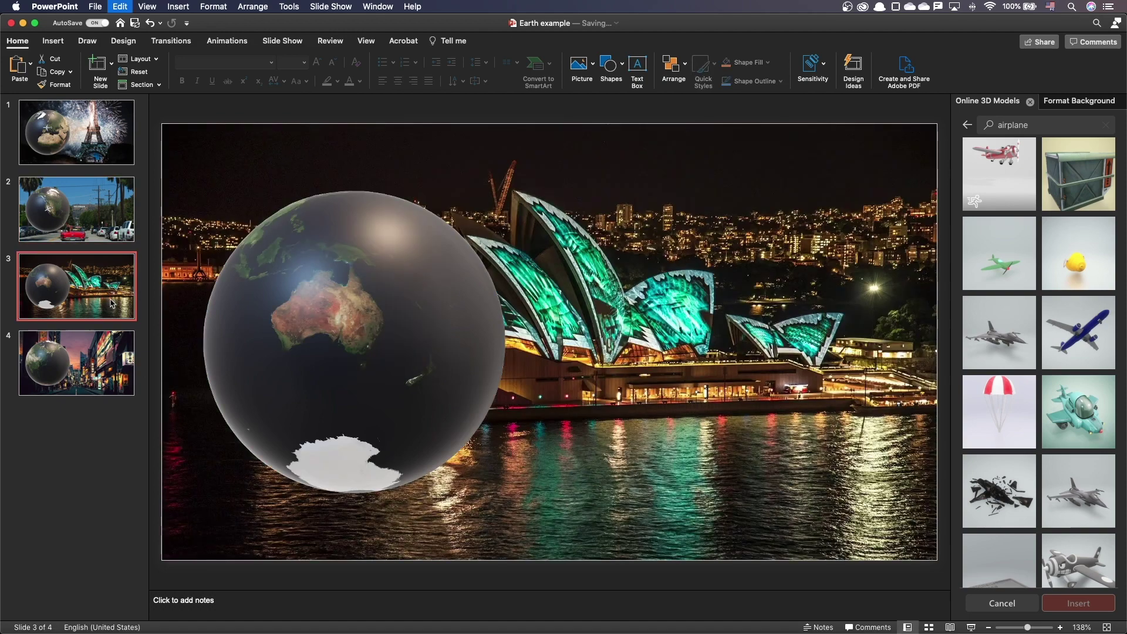
key("super+v")
left_click_drag(341, 298, 361, 289)
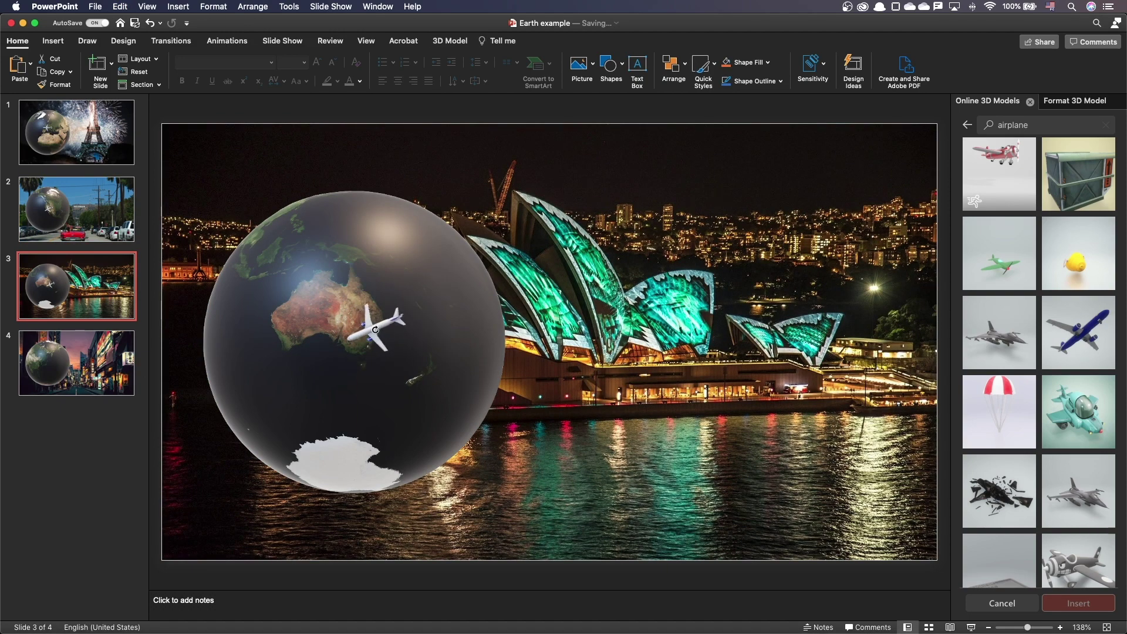
Paste the airplane onto the Tokyo globe, turn it over Asia, and select all four slides
key("Page_Down")
key("super+v")
left_click_drag(353, 308, 387, 310)
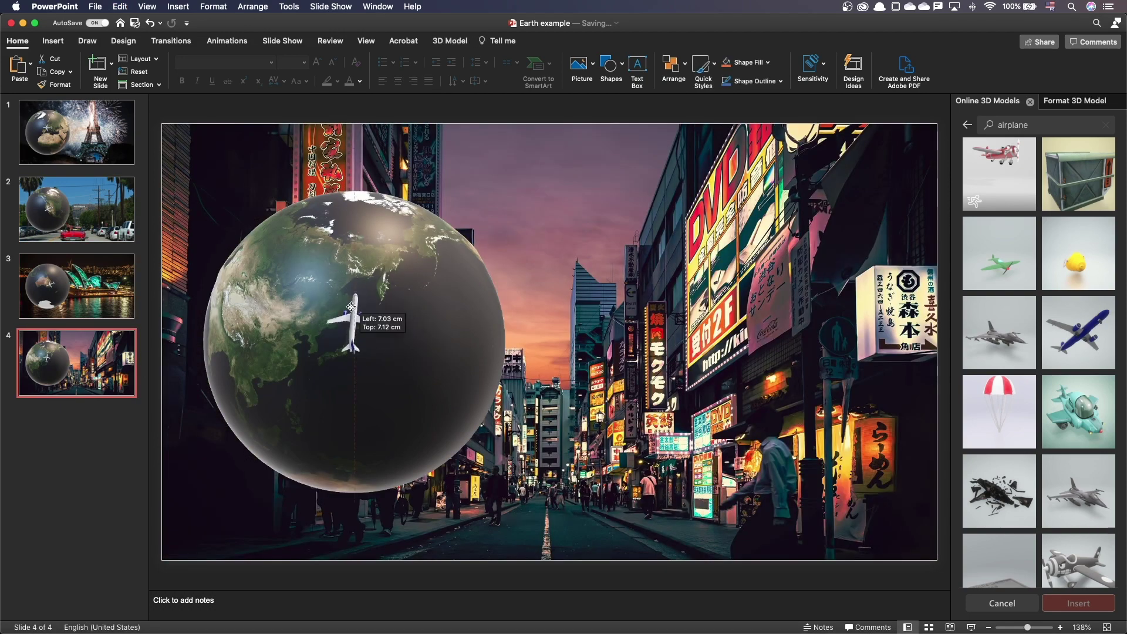
left_click(516, 327)
left_click(87, 141, "shift")
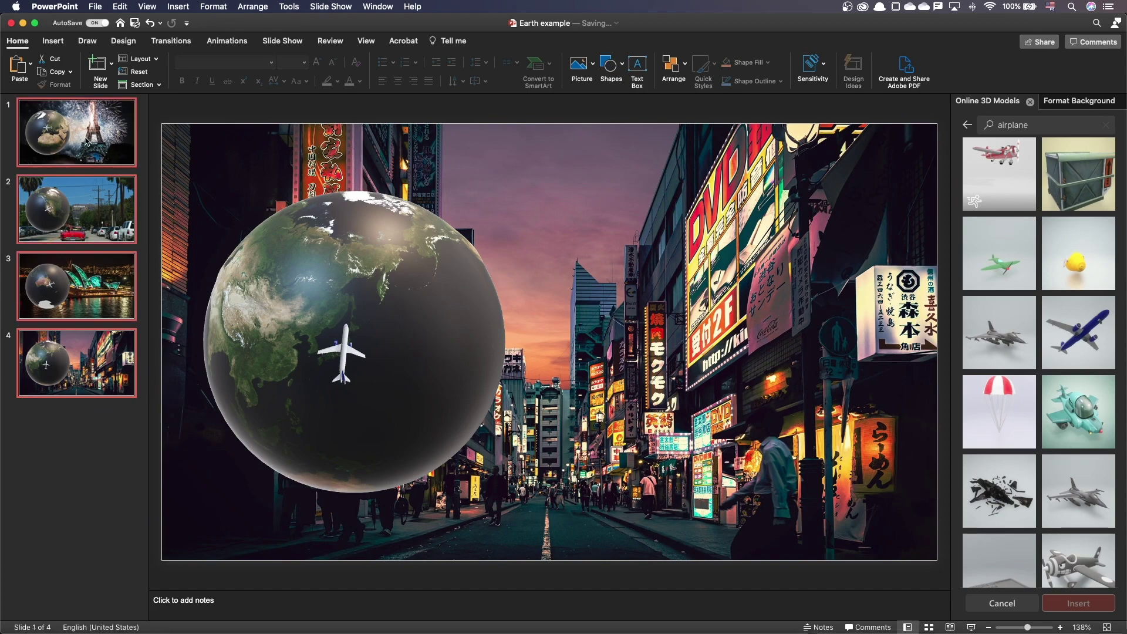
Give all four selected slides the Morph transition, then return to the Paris slide
left_click(171, 40)
left_click(135, 70)
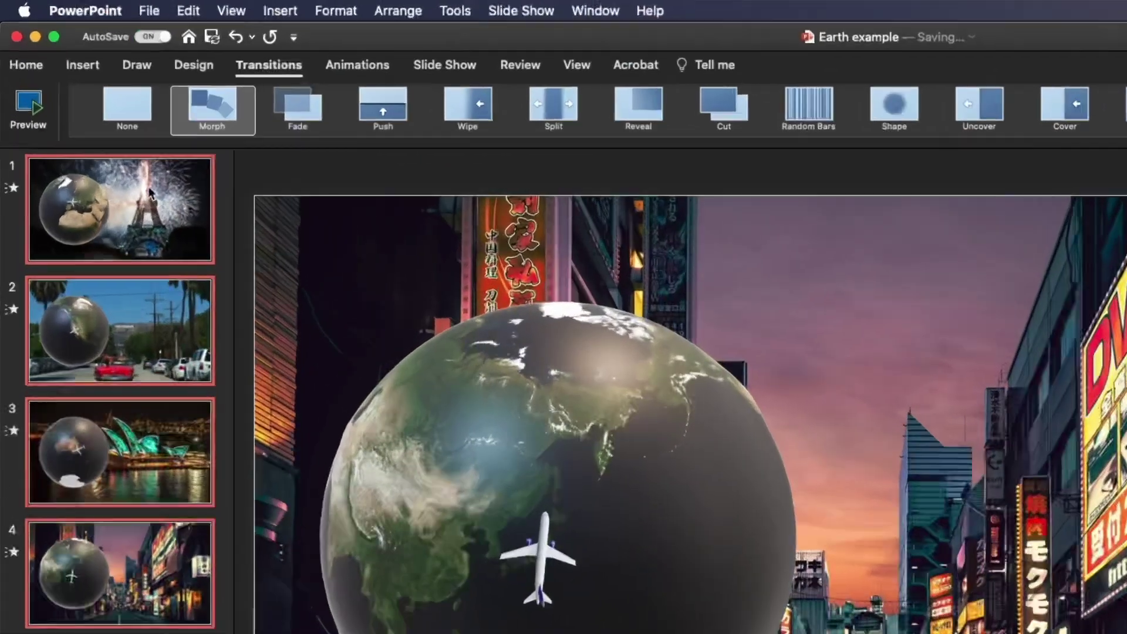
left_click(149, 192)
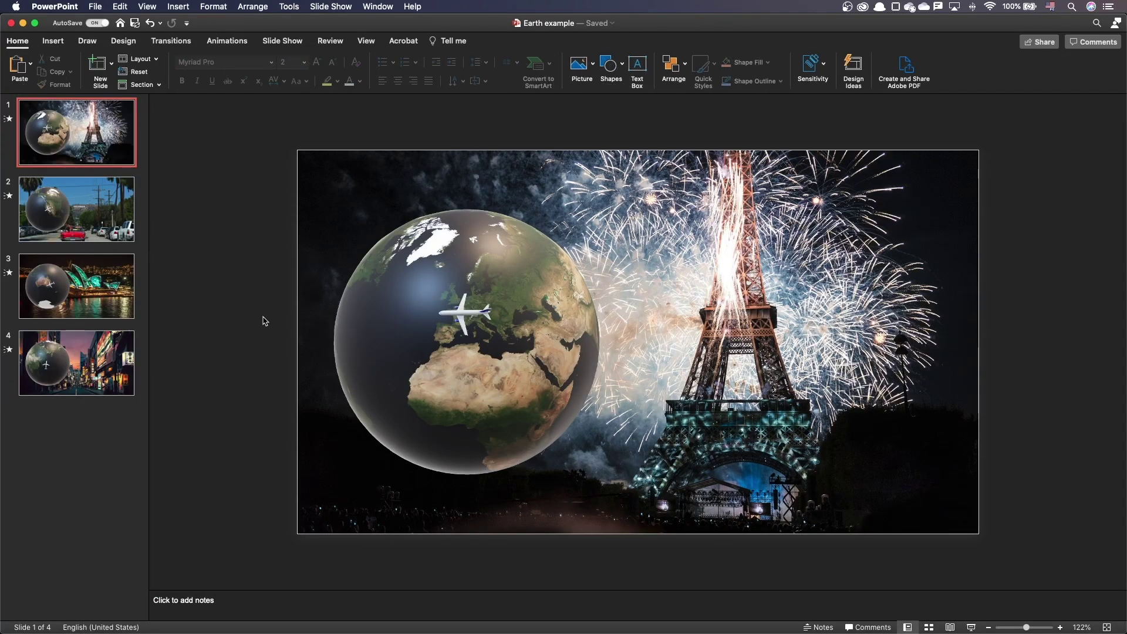
Add a 48 pt drop-shadowed PARIS text box over northern Europe on the Paris globe
left_click(248, 63)
left_click(245, 104)
left_click(424, 275)
type("PARIS")
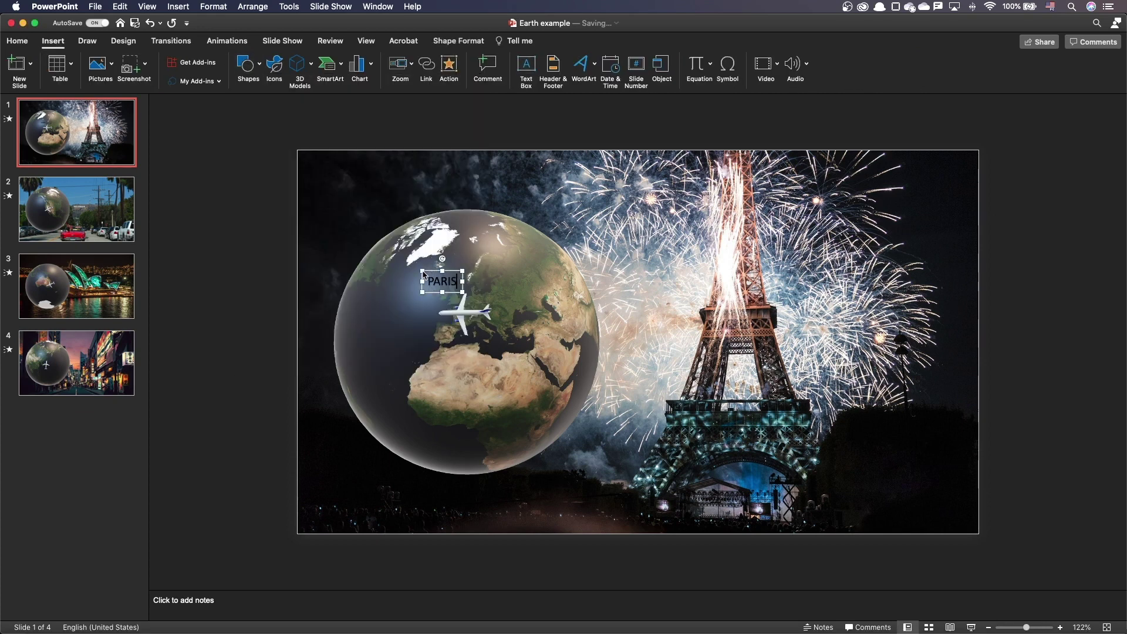
double_click(424, 275)
left_click(17, 40)
type("48")
key("Return")
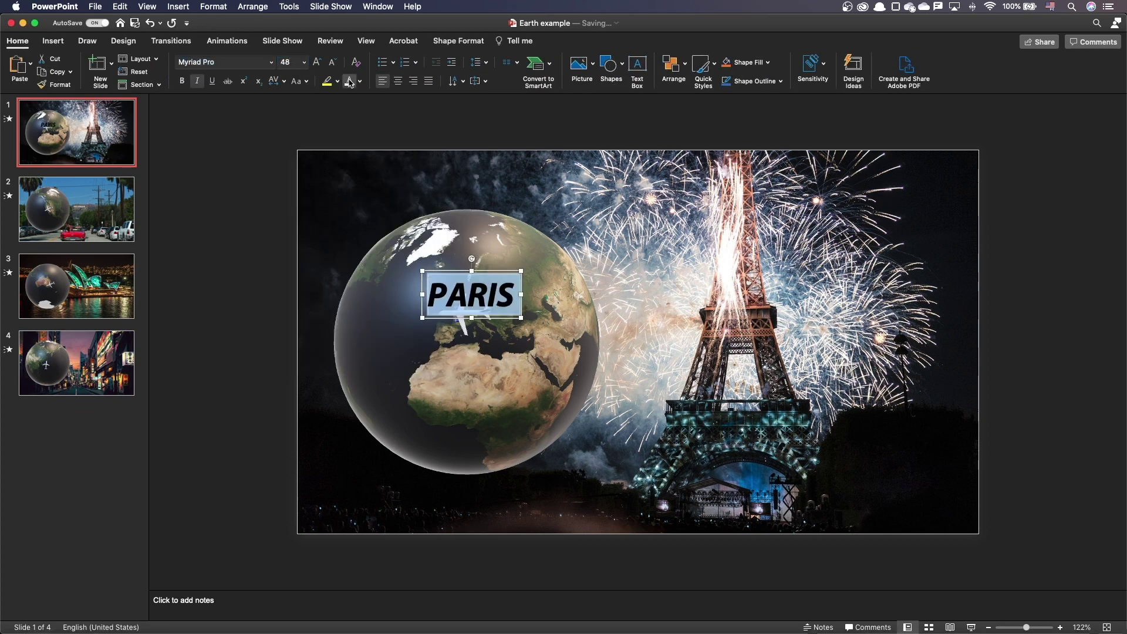
left_click(458, 41)
left_click(549, 81)
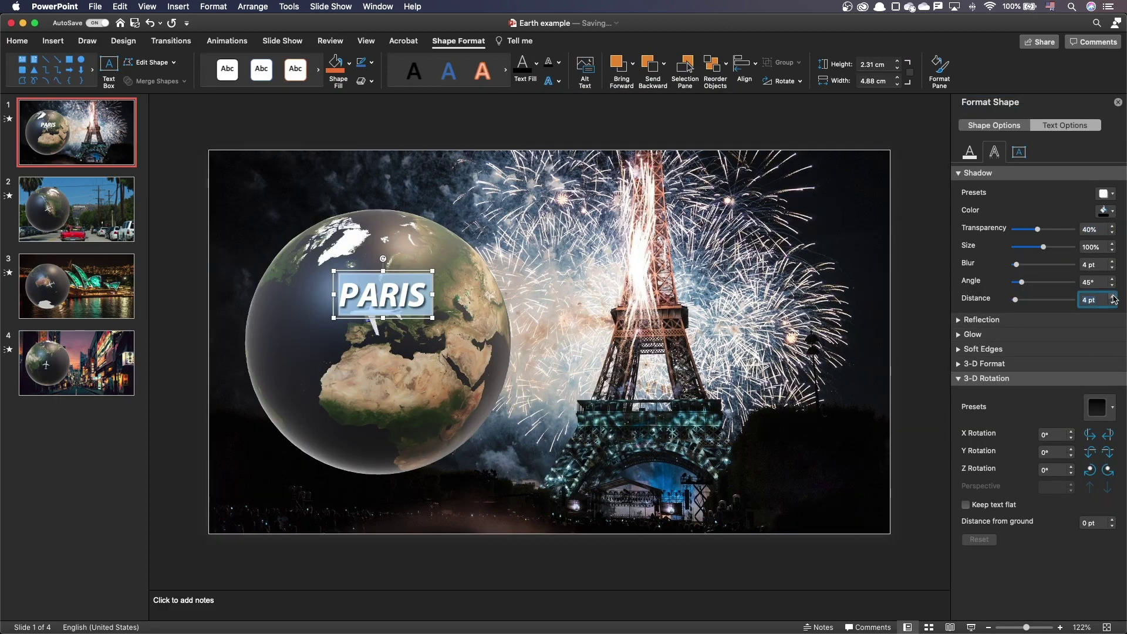
left_click_drag(433, 280, 418, 259)
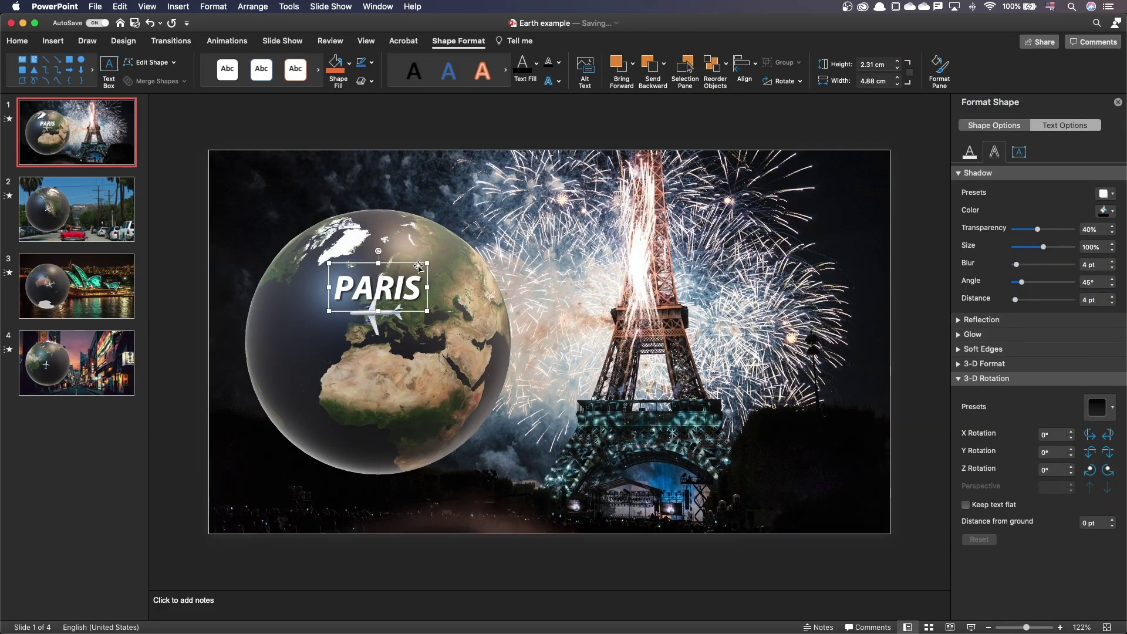
On the Hollywood slide, tilt the PARIS copy, move it into the sky, and make its text transparent
left_click(111, 208)
left_click(378, 286)
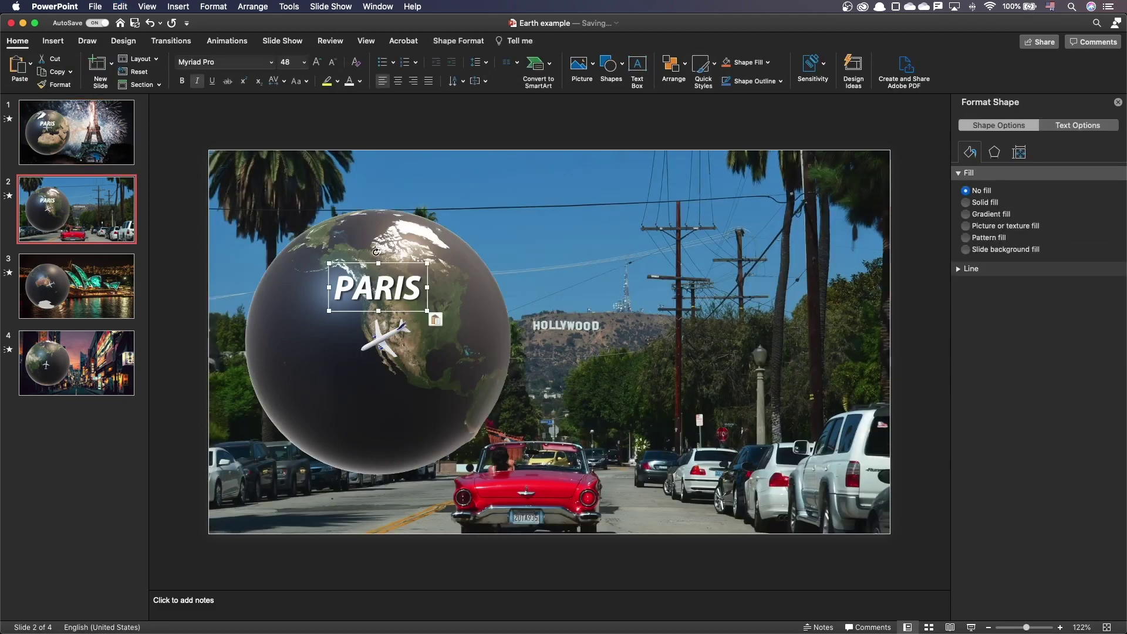
left_click_drag(377, 250, 344, 260)
left_click_drag(405, 295, 540, 218)
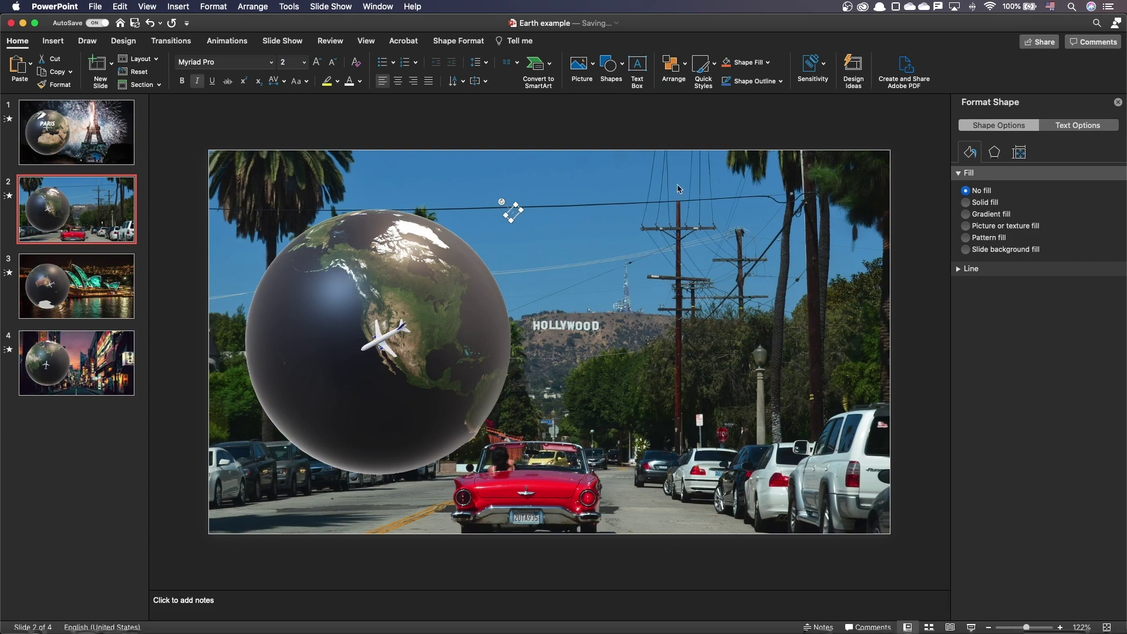
left_click(1104, 127)
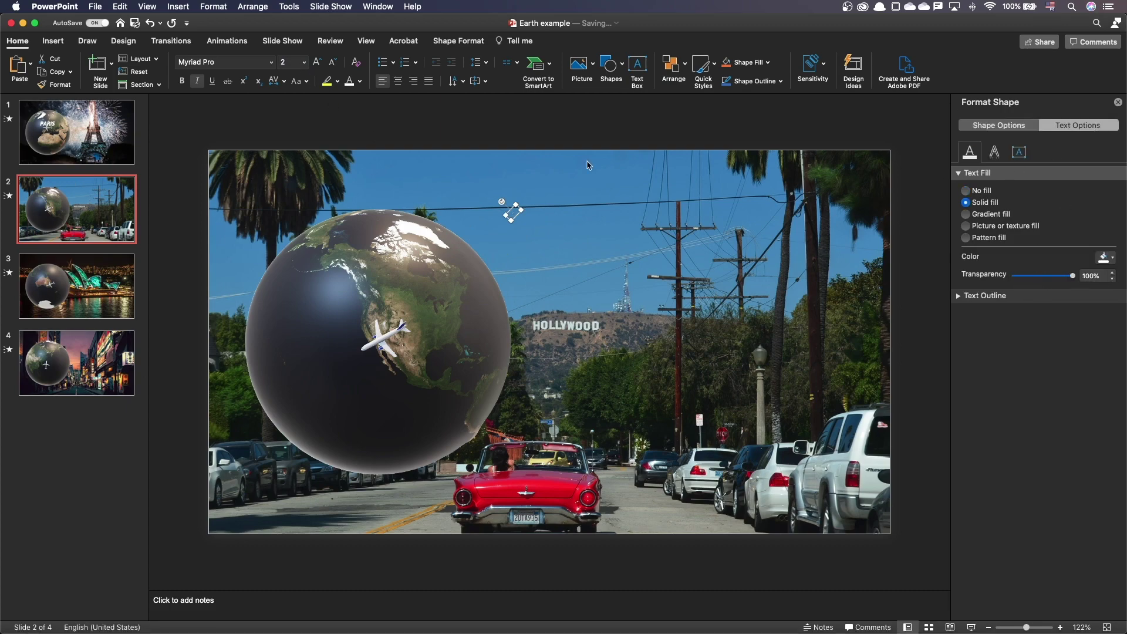
left_click(588, 165)
left_click(88, 137)
left_click(972, 628)
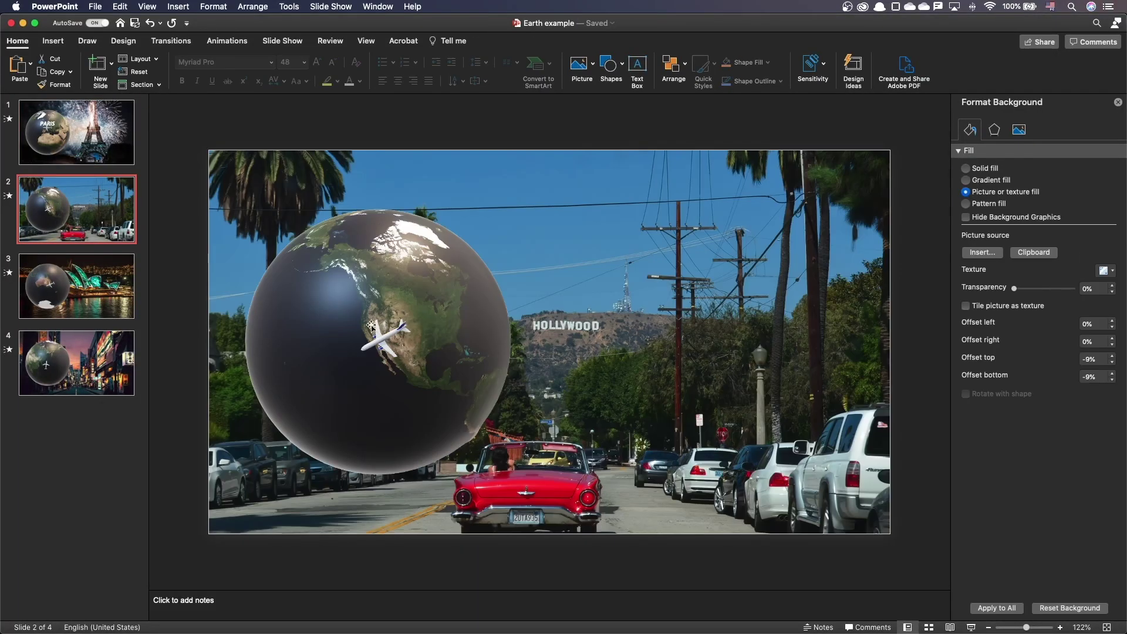
Paste the label on the Hollywood slide, retype it LOS ANGELES, and move it up the globe
key("cmd+v")
double_click(379, 317)
type("LOS ANGELES")
left_click_drag(381, 265, 376, 234)
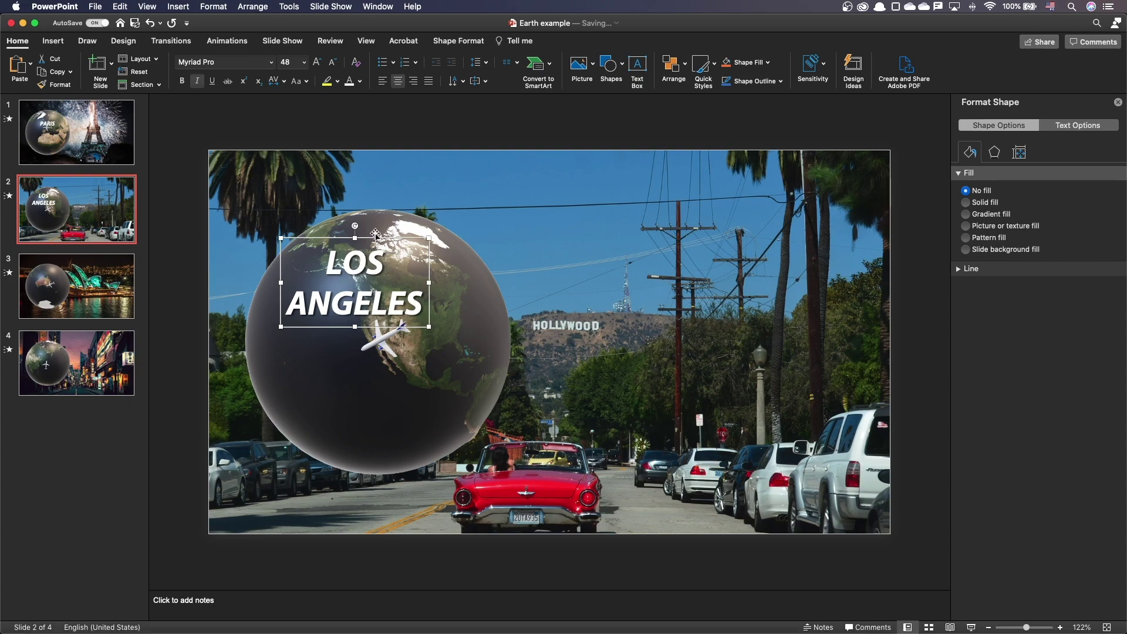
Copy LOS ANGELES to the Paris slide as a tiny box at the globe's lower left with 100% text transparency
key("cmd+c")
left_click(77, 132)
key("cmd+v")
mouse_move(375, 264)
left_mouse_down()
mouse_move(309, 289)
mouse_move(326, 211)
left_mouse_up()
left_click_drag(290, 317, 218, 239)
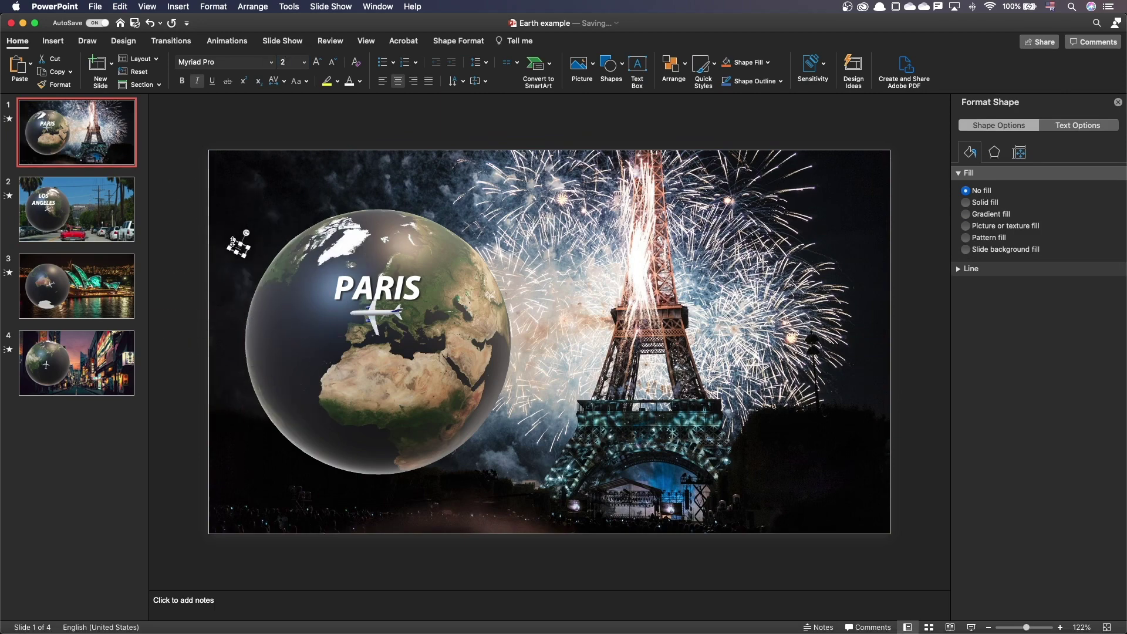
left_click(1079, 126)
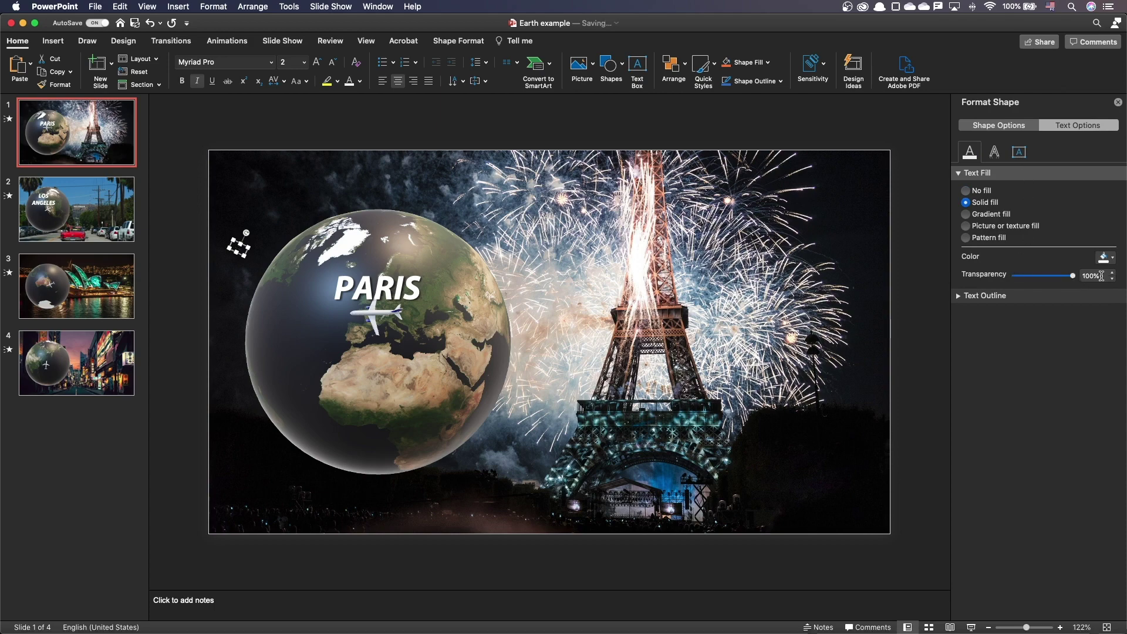
left_click(692, 545)
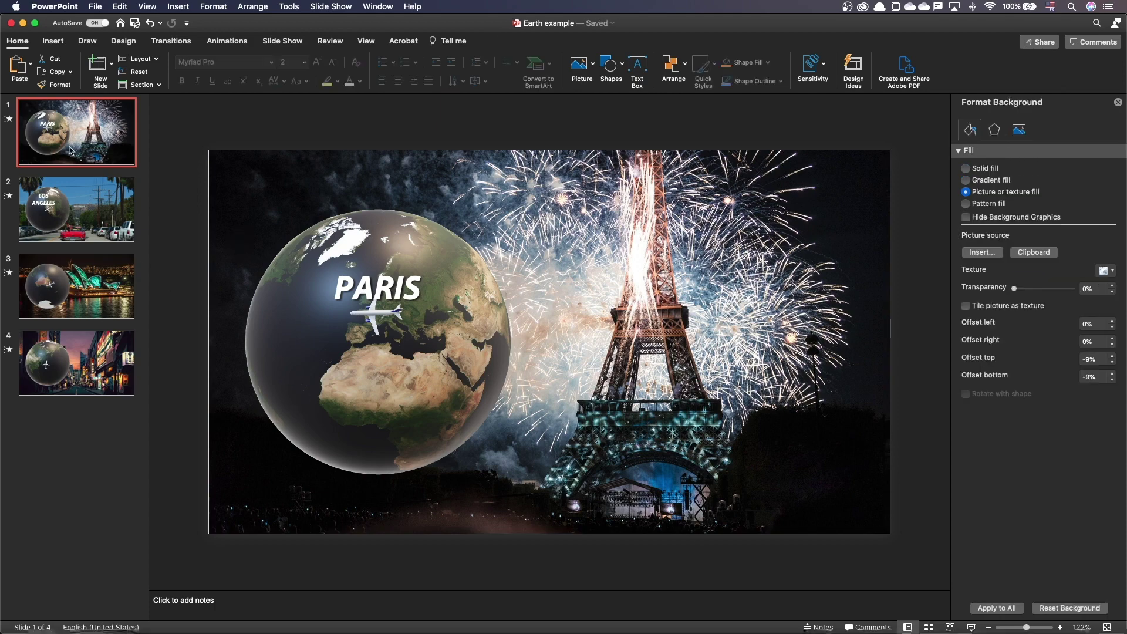
left_click(238, 246)
scroll(225, 239, "up", 3)
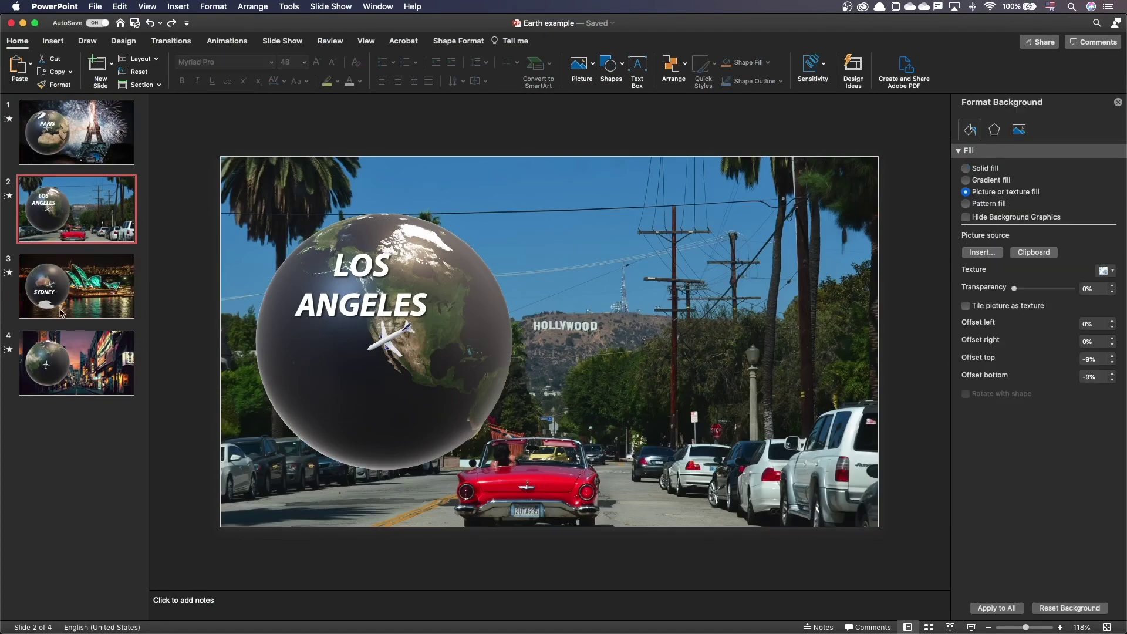
Paste a SYDNEY label copy onto the Los Angeles slide and paste the label onto the Tokyo slide
key("Up")
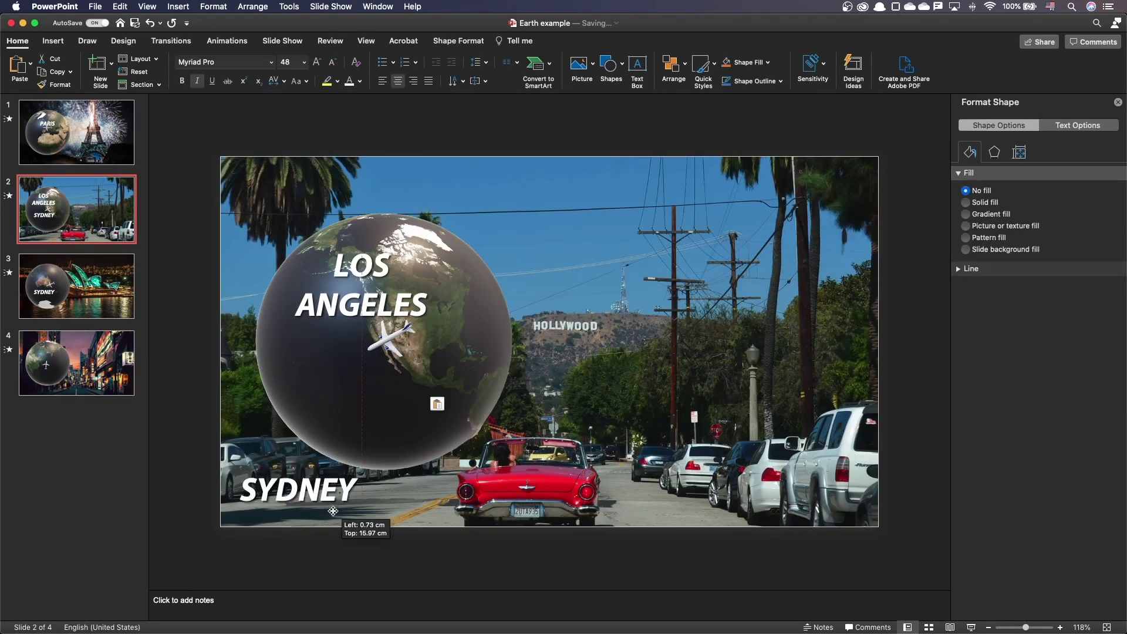
key("Down")
key("Down")
key("super+v")
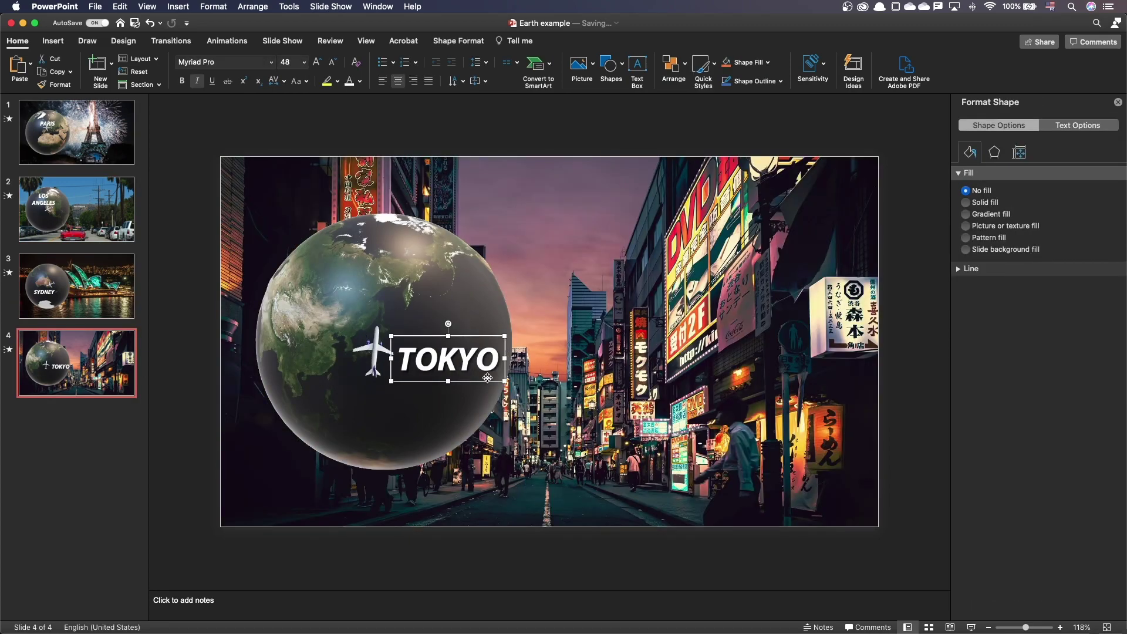